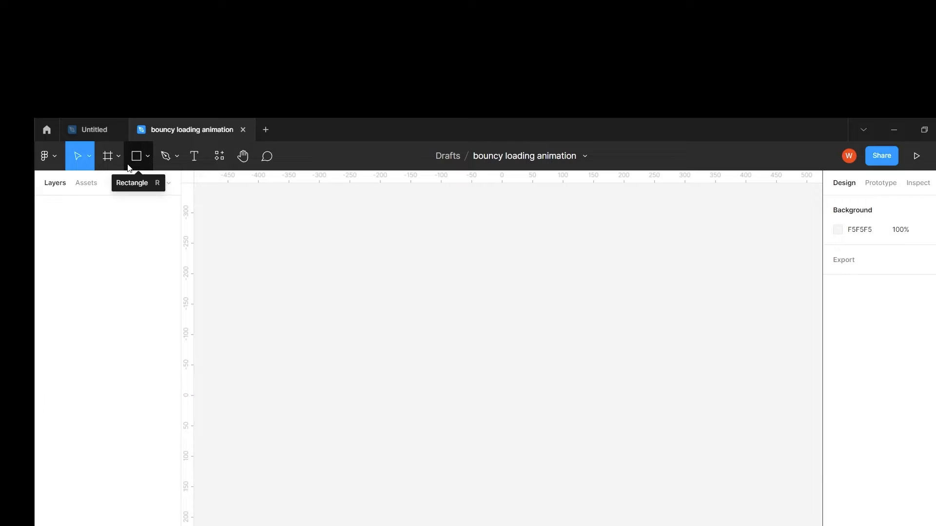
Add an iPhone SE frame to the canvas and move it left to about X -407, Y -280.
key("f")
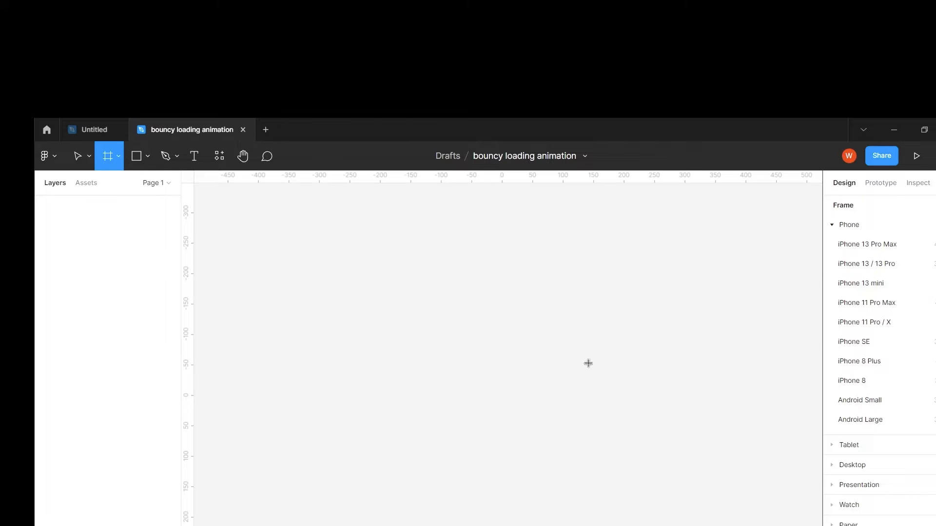
left_click(879, 350)
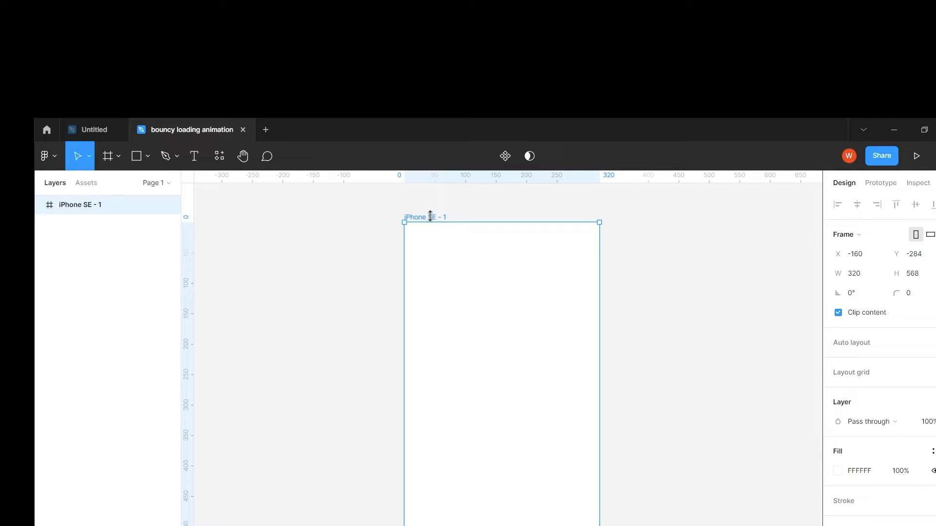
left_click_drag(432, 220, 284, 223)
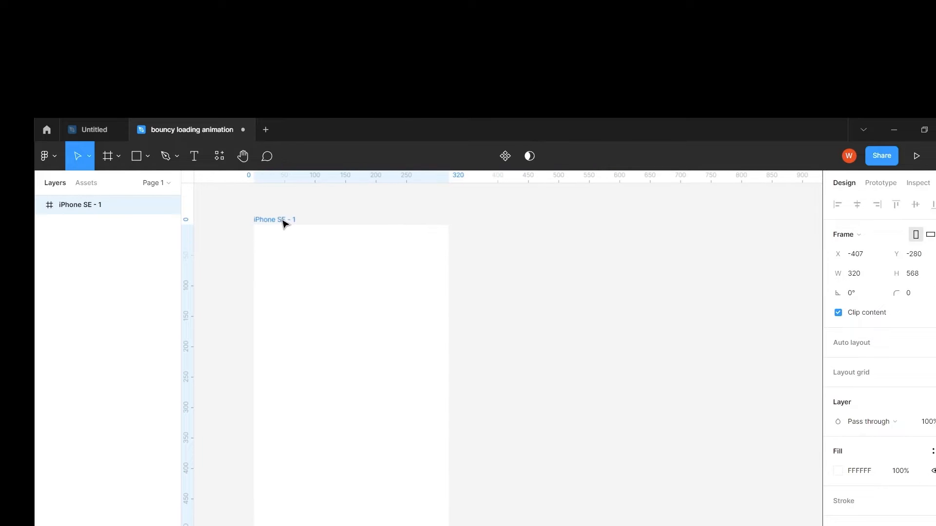
scroll(368, 363, "down", 1)
scroll(364, 351, "up", 1)
scroll(363, 352, "down", 2)
scroll(364, 352, "up", 1)
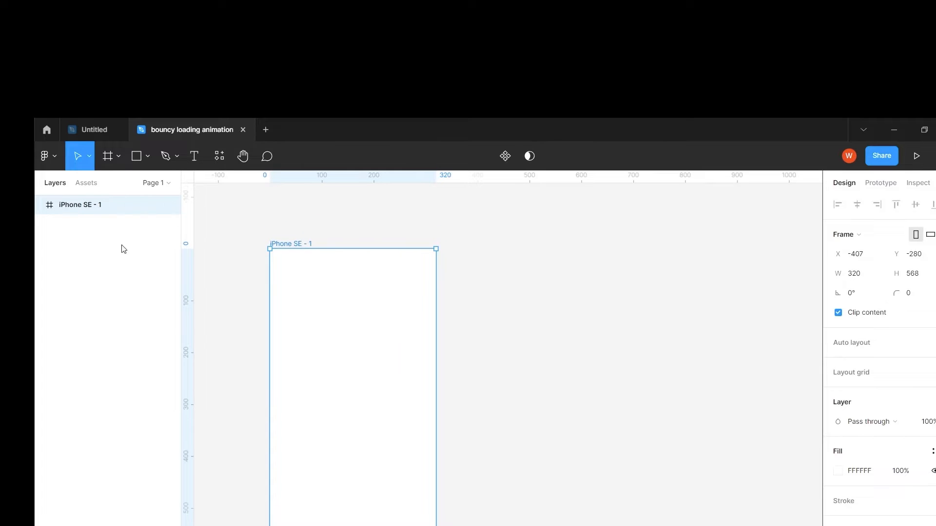
Draw a circle about 62 × 62 in the centre of the iPhone SE frame.
left_click(115, 157)
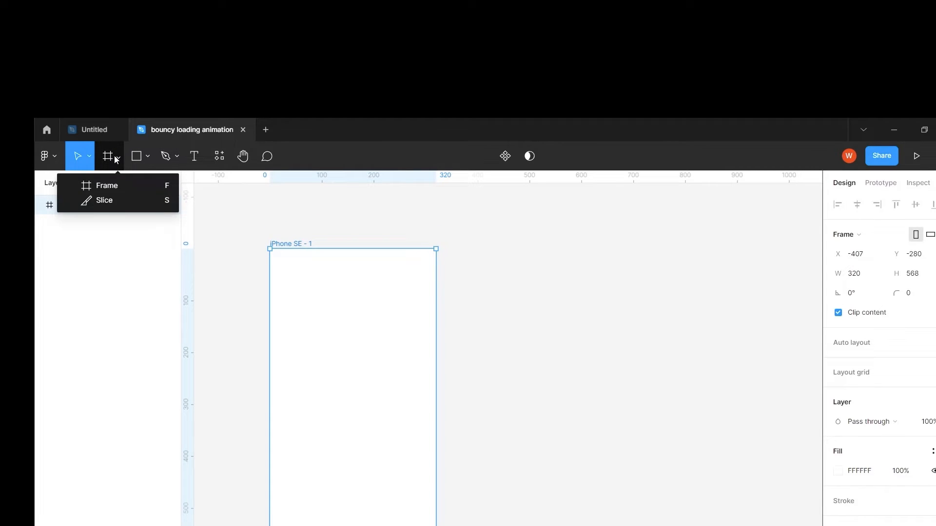
left_click(146, 156)
left_click(142, 229)
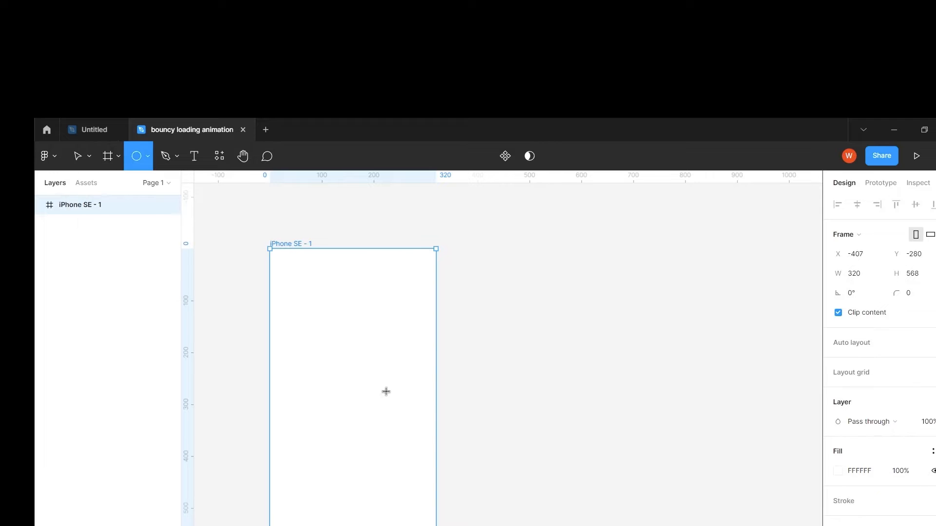
mouse_move(321, 369)
left_mouse_down()
mouse_move(361, 412)
mouse_move(351, 400)
left_mouse_up()
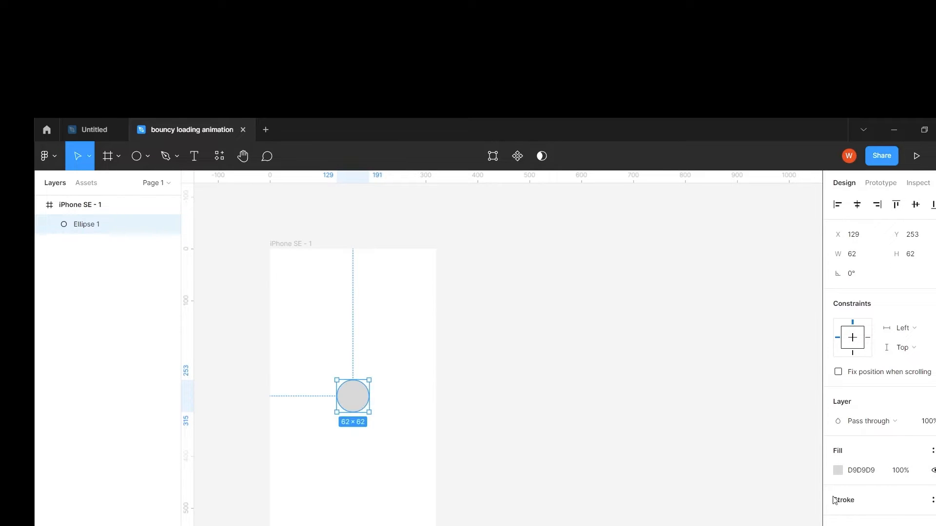
Change the circle's solid fill to orange, about F74810.
left_click(837, 471)
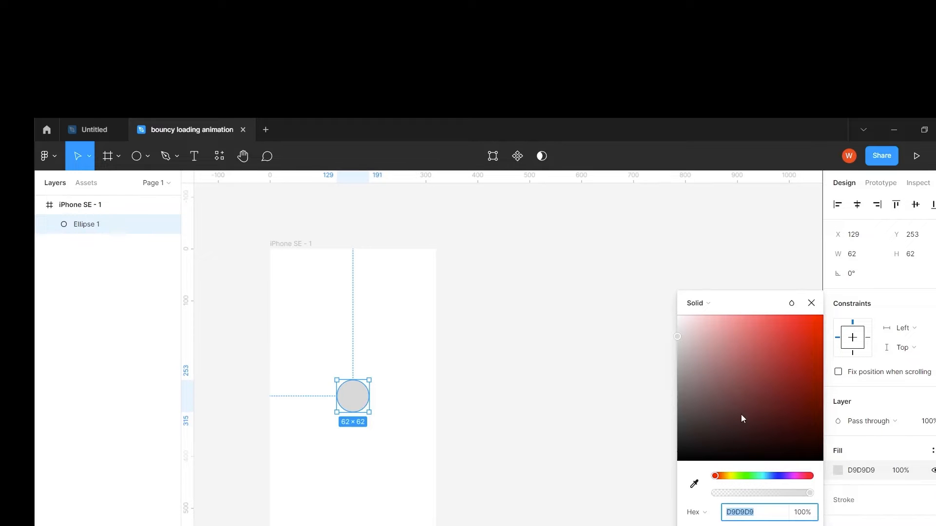
left_click(814, 320)
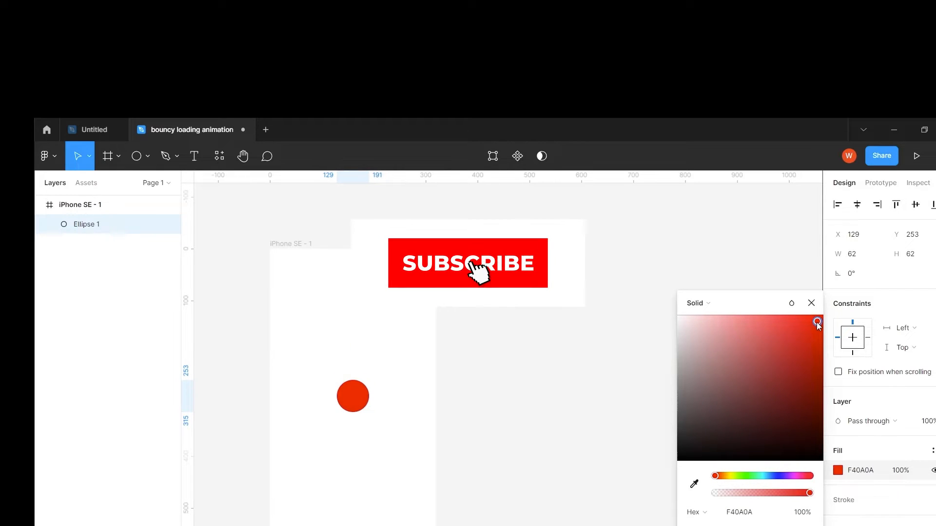
left_click_drag(715, 476, 718, 476)
Turn the circle's fill into a linear gradient ending in blue, about 083AEA, at 100% opacity.
left_click(707, 303)
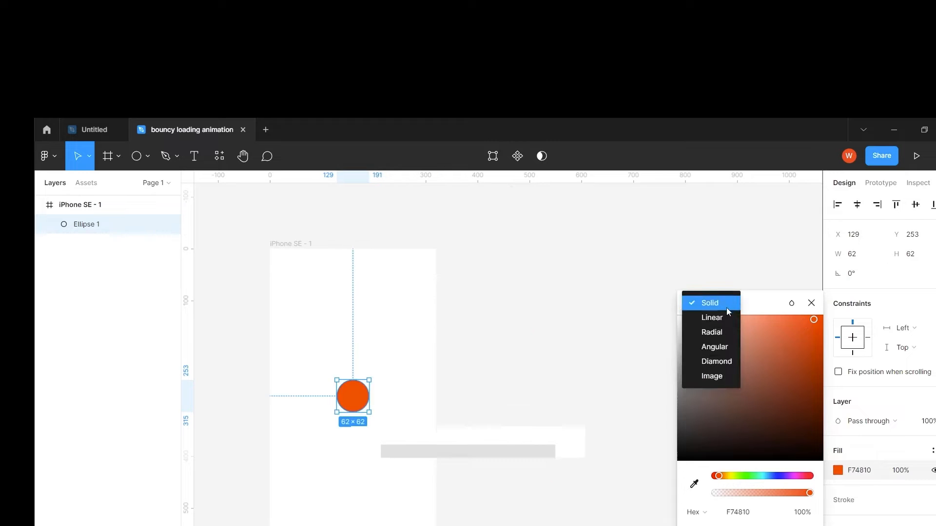
left_click(712, 318)
left_click(809, 287)
left_click_drag(721, 481, 776, 483)
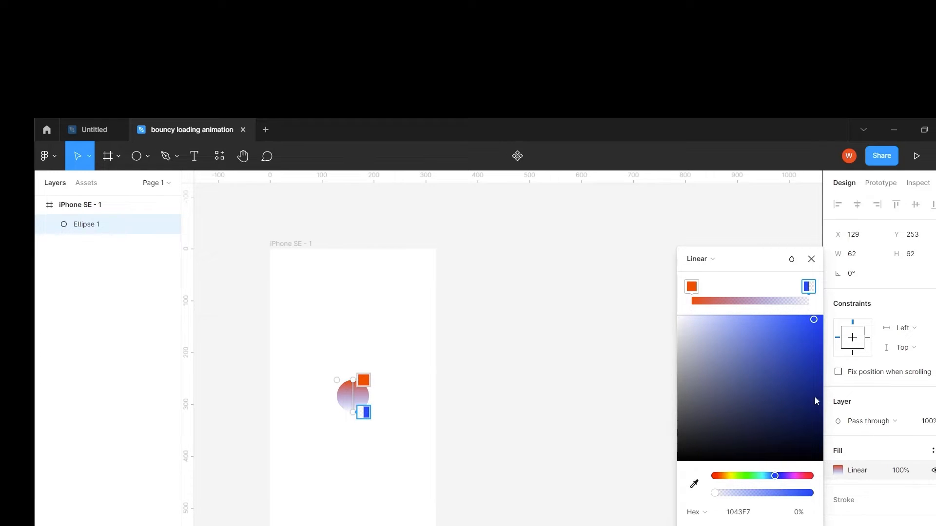
left_click_drag(822, 331, 819, 332)
left_click_drag(715, 495, 802, 489)
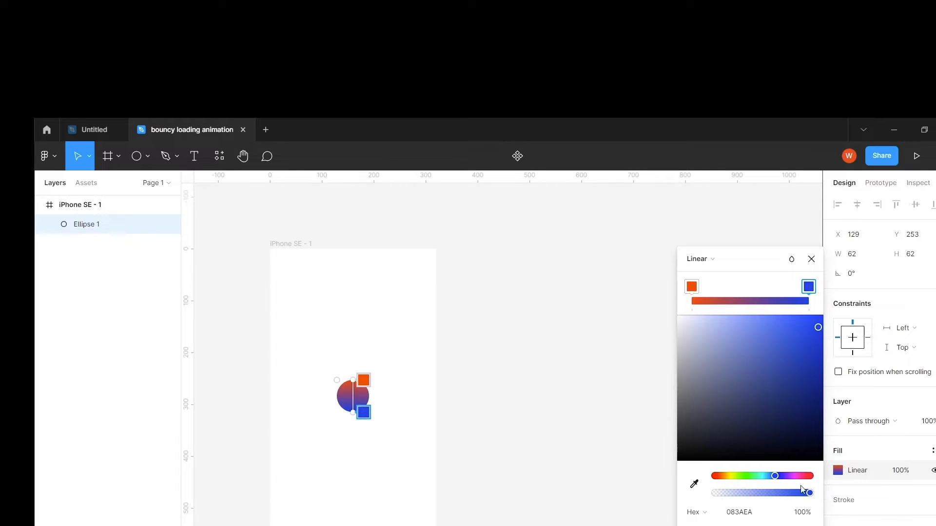
left_click(812, 259)
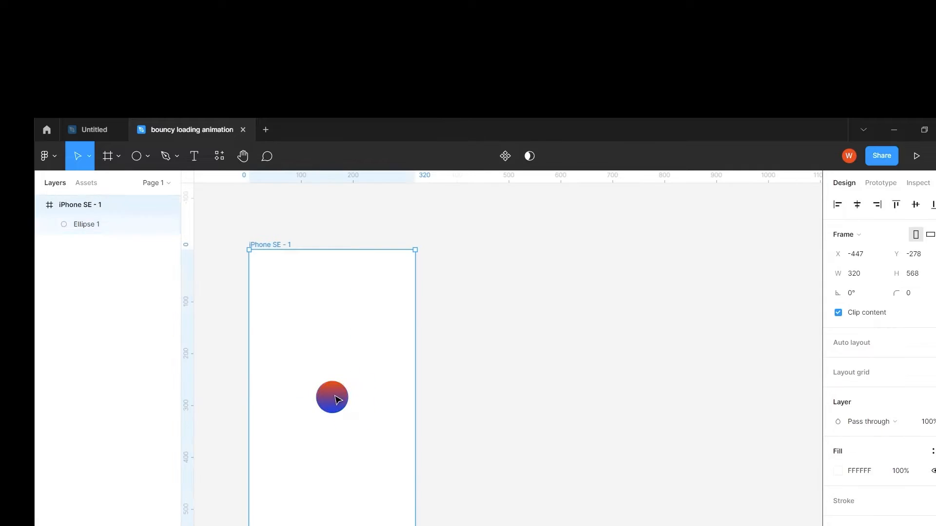
Shrink the circle to 48 × 48 and place it horizontally centred just above the frame at X 136, Y -55, keeping it inside the frame's layer.
left_click(336, 397)
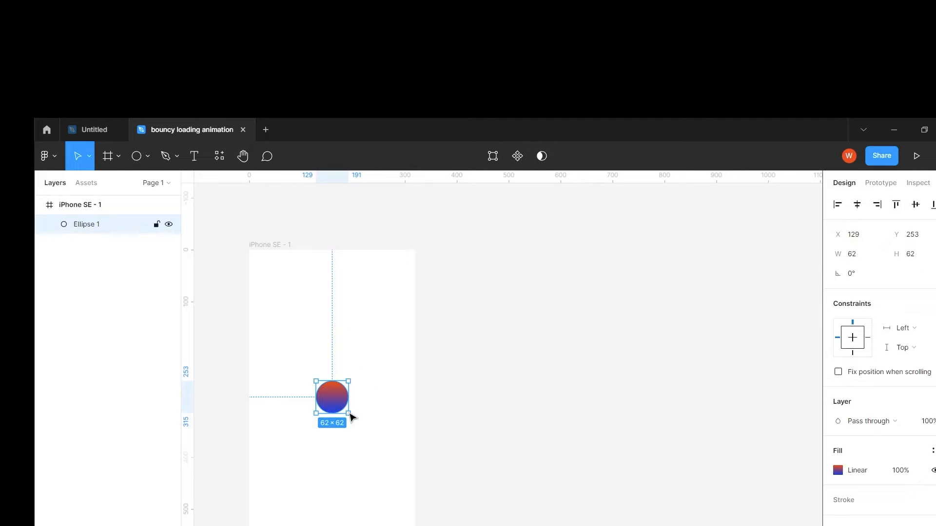
left_click_drag(347, 413, 342, 405)
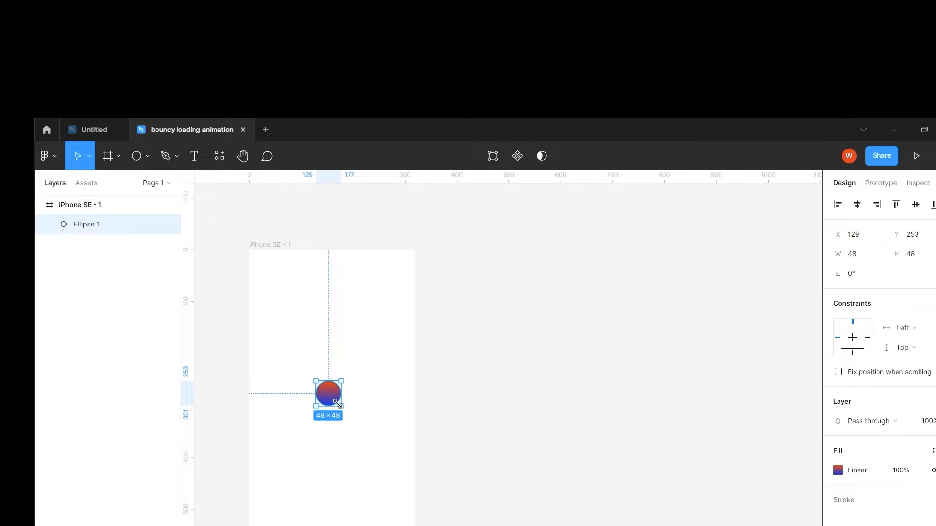
left_click_drag(331, 401, 333, 242)
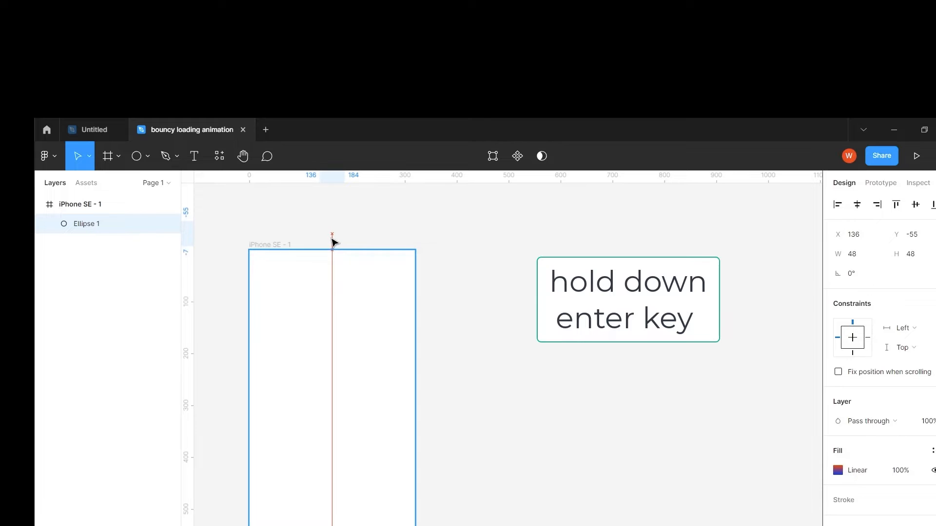
left_click_drag(332, 241, 331, 239)
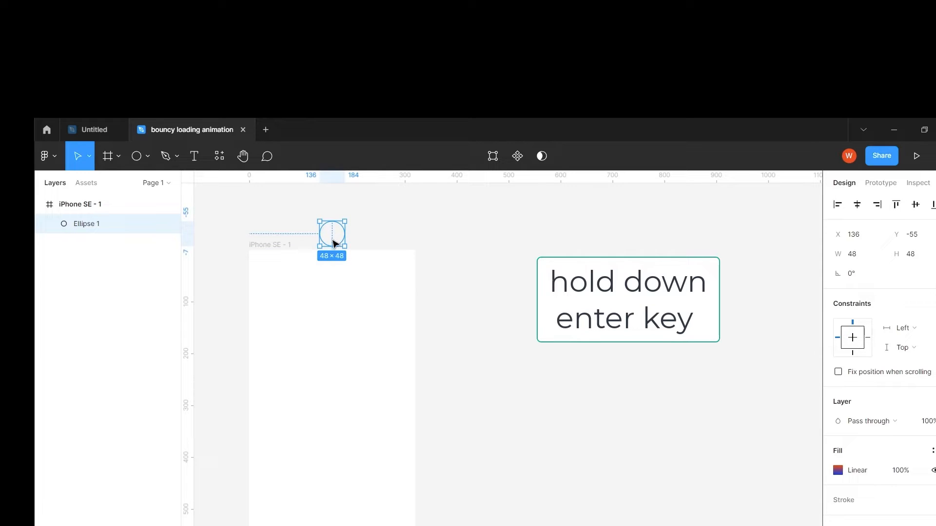
Duplicate the iPhone SE - 1 frame and move the copy's circle down to the frame's centre at X 136, Y 260.
left_click(268, 245)
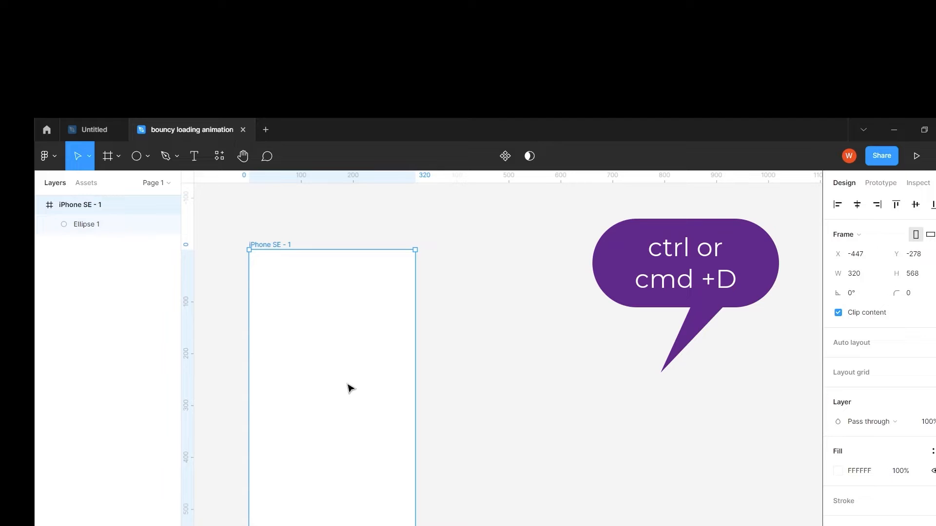
key("ctrl+d")
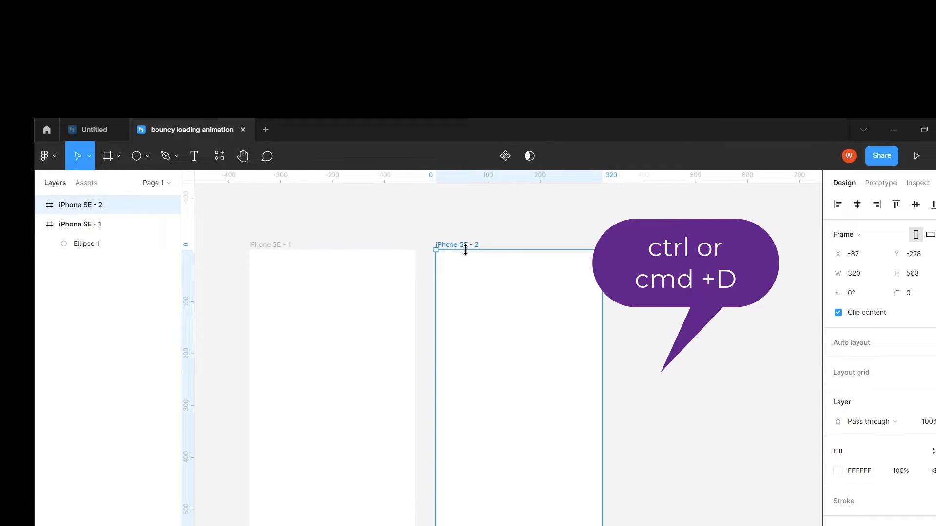
left_click_drag(456, 200, 521, 403)
left_click_drag(654, 399, 496, 373)
Duplicate the iPhone SE - 2 frame and enlarge the copy's circle to about 102 × 102, centred in the frame.
left_click(309, 218)
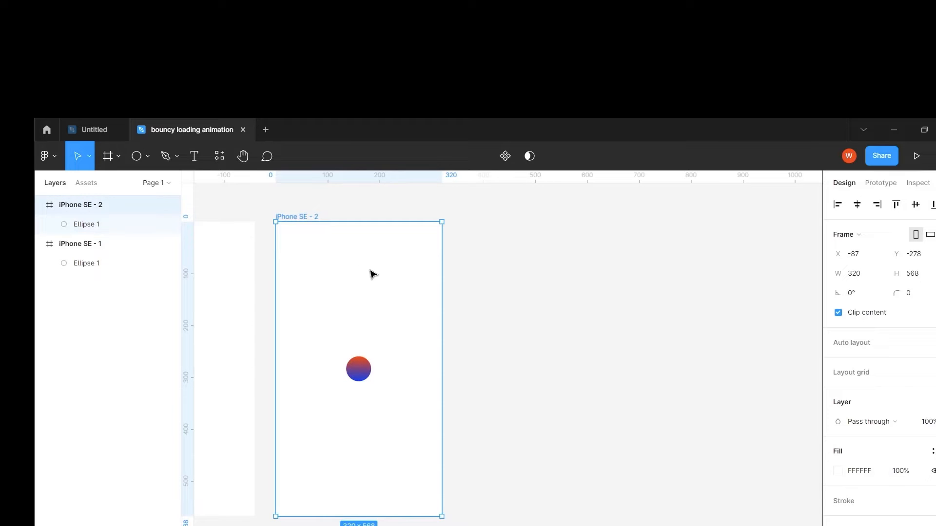
key("ctrl+d")
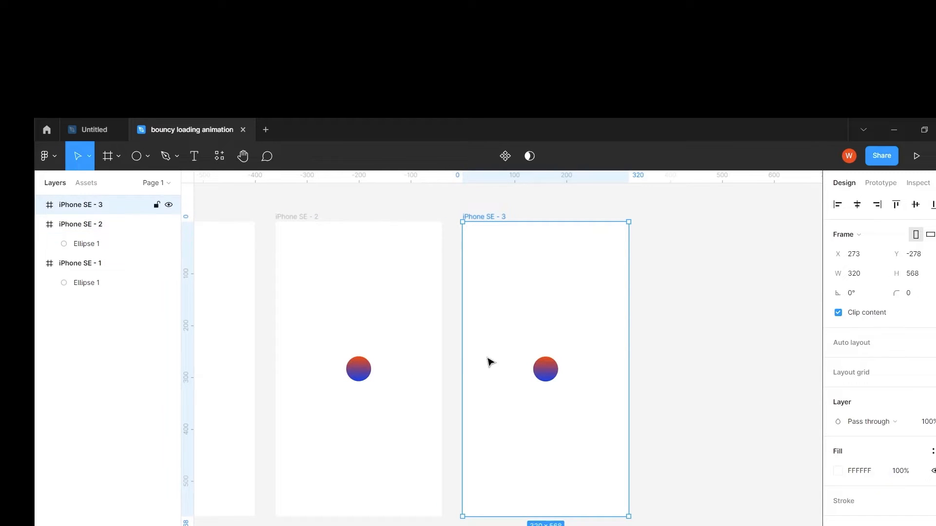
scroll(485, 369, "down", 2)
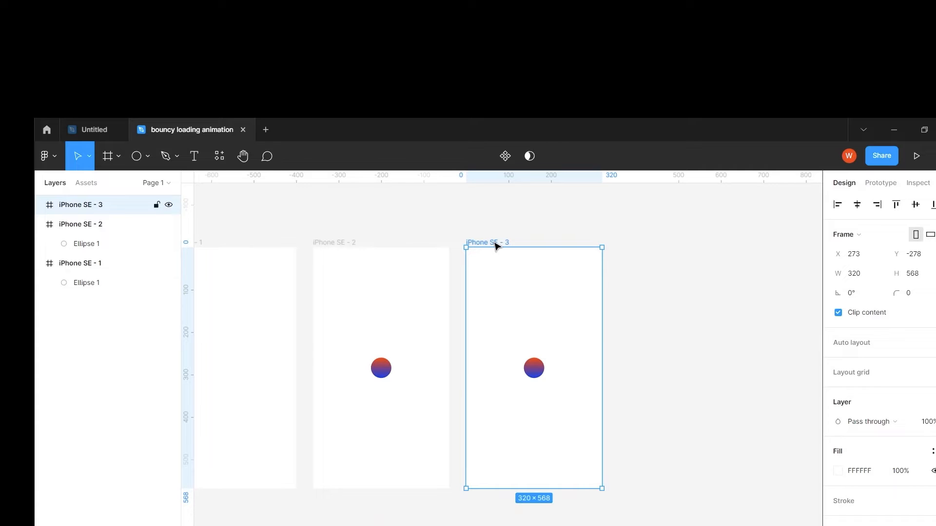
left_click(536, 372)
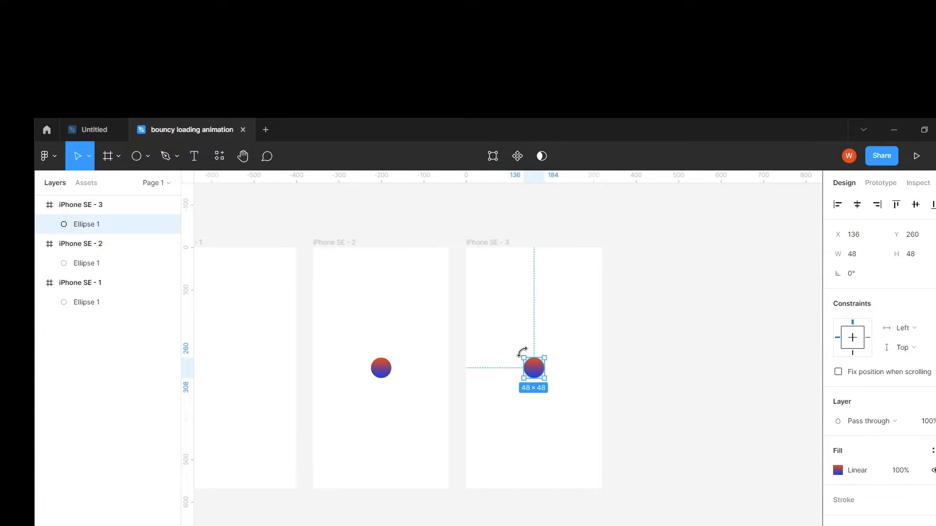
left_click_drag(524, 357, 501, 335)
mouse_move(527, 369)
left_mouse_down()
mouse_move(535, 371)
mouse_move(526, 383)
mouse_move(540, 381)
left_mouse_up()
Duplicate the iPhone SE - 3 frame and enlarge the copy's circle to about 144 × 144, centred in the frame.
left_click(489, 246)
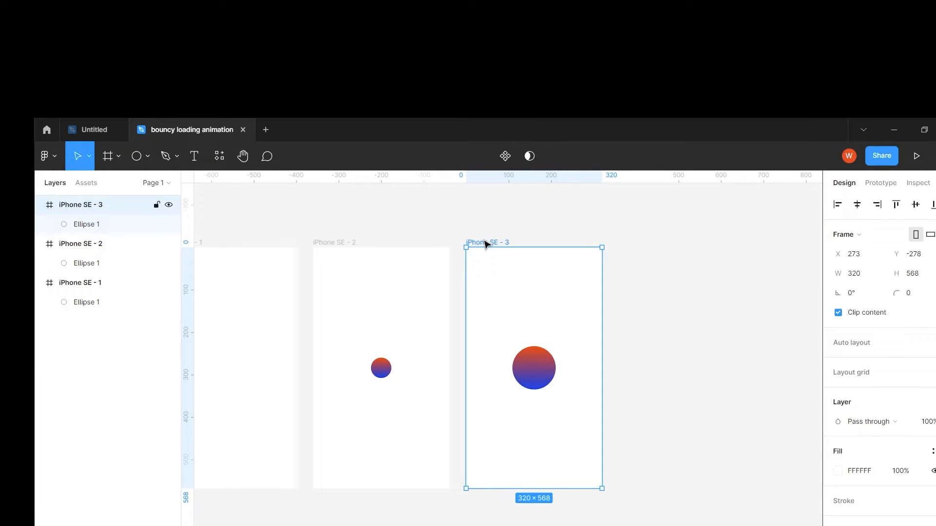
key("ctrl+d")
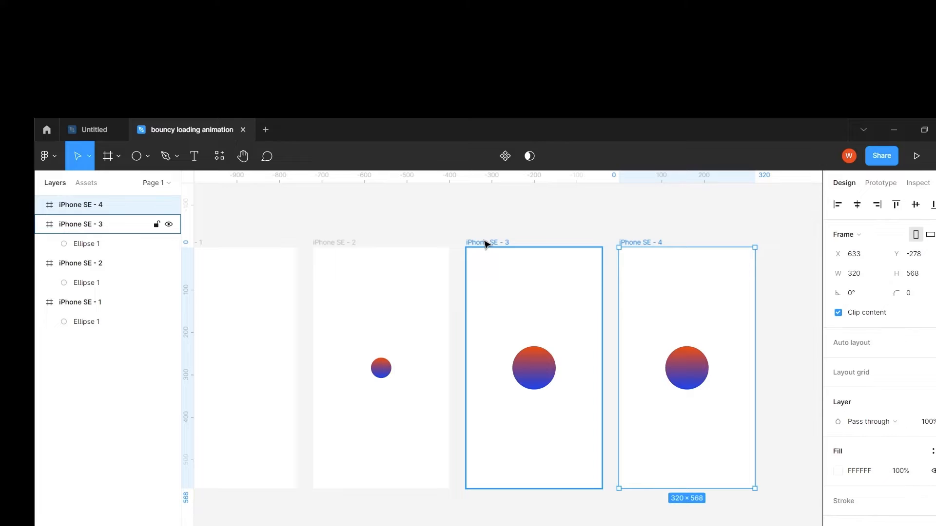
left_click(688, 378)
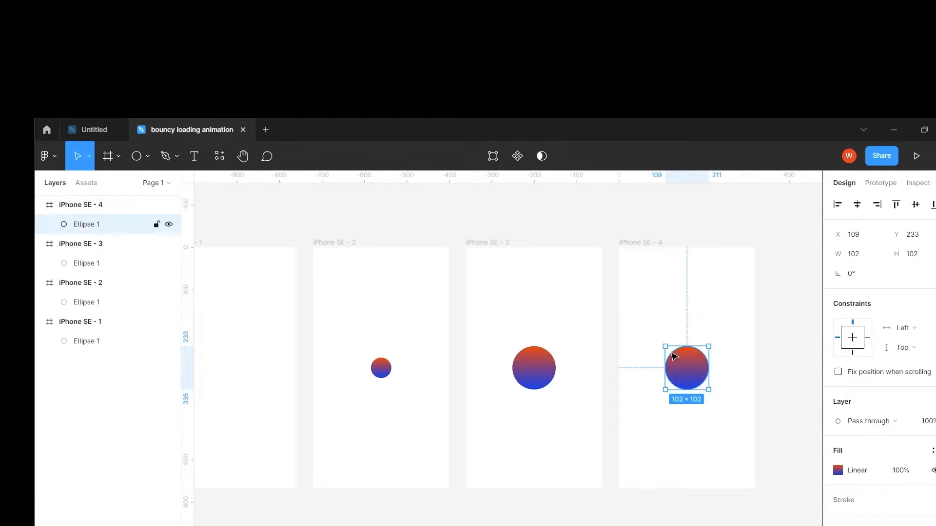
left_click_drag(665, 346, 647, 329)
mouse_move(686, 367)
left_mouse_down()
mouse_move(700, 370)
mouse_move(691, 373)
left_mouse_up()
Duplicate the iPhone SE - 4 frame and enlarge and reposition the copy's circle until its gradient covers the whole frame.
left_click_drag(773, 436, 586, 423)
left_click(444, 237)
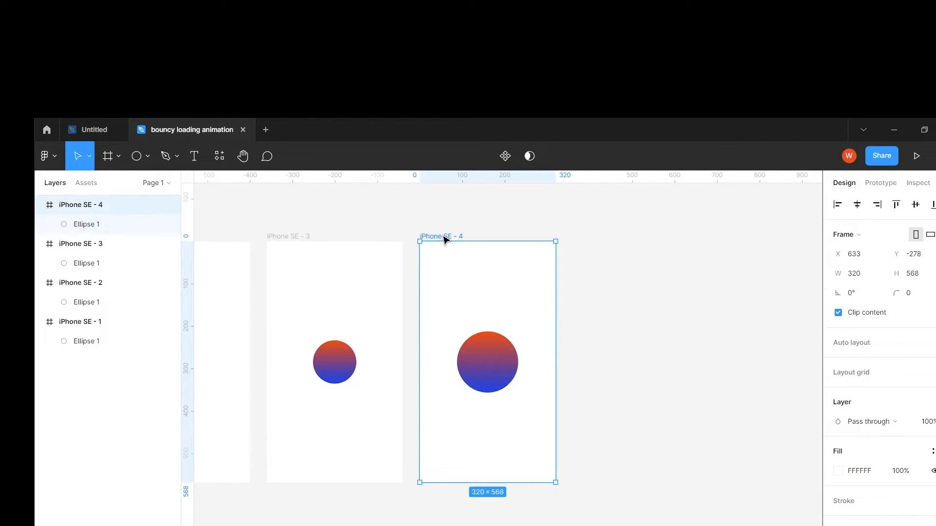
key("ctrl+d")
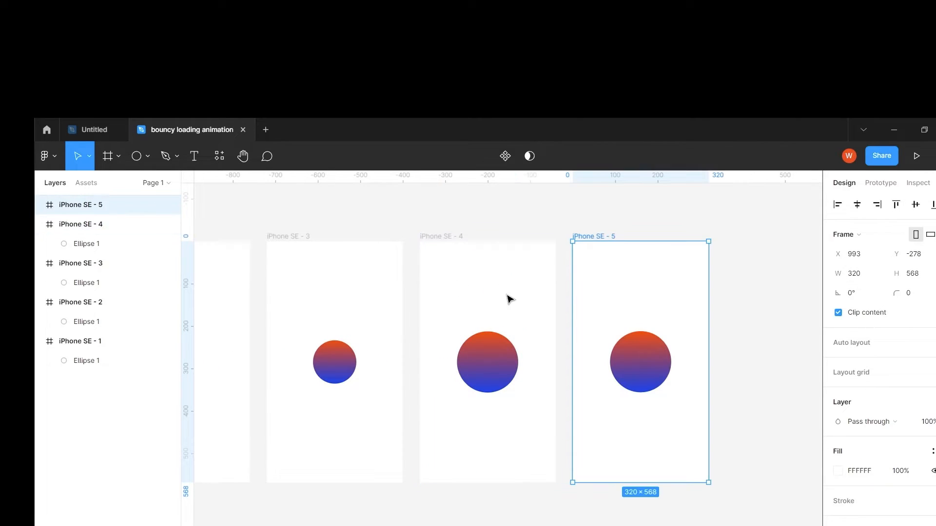
left_click(648, 373)
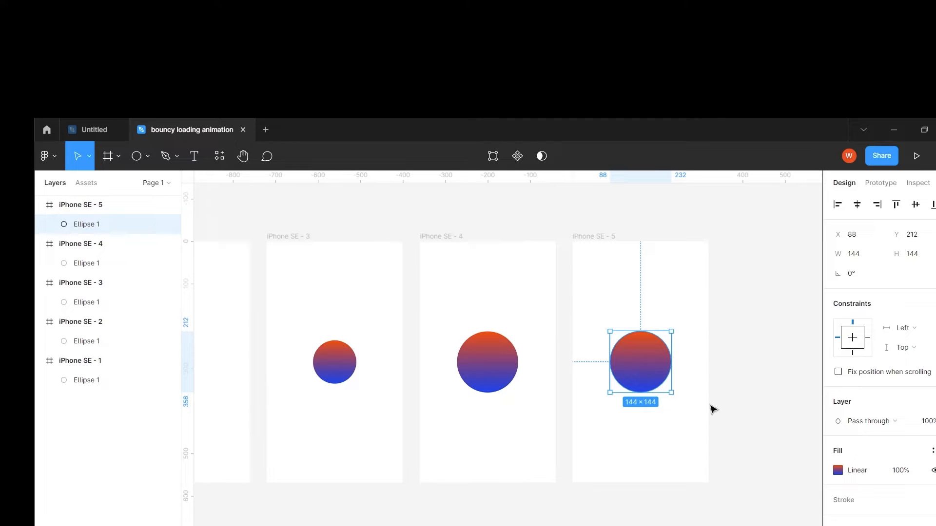
left_click_drag(673, 393, 805, 432)
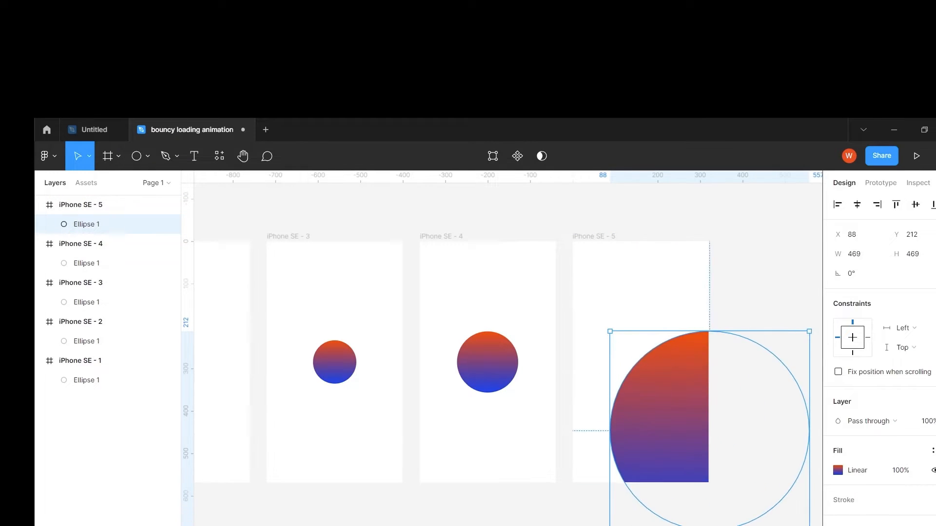
left_click_drag(592, 372, 641, 313)
left_click_drag(556, 266, 527, 205)
left_click_drag(757, 467, 793, 502)
left_click(679, 523)
Duplicate the gradient-covered iPhone SE - 5 frame.
left_click_drag(679, 525, 508, 525)
left_click(420, 234)
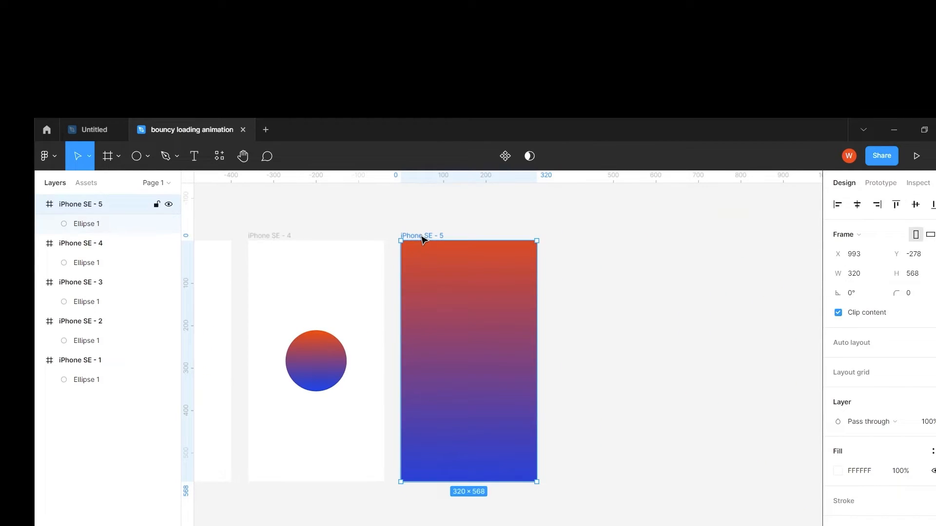
key("ctrl+d")
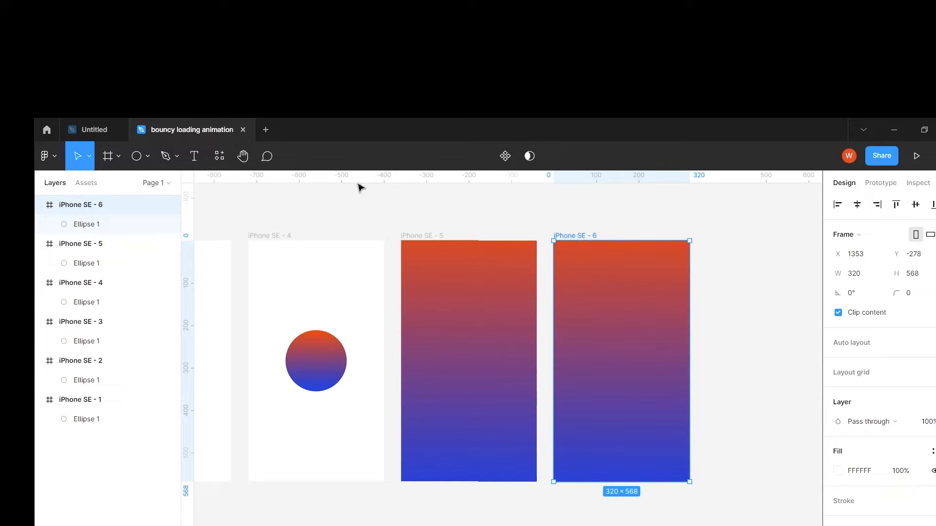
Add the text "Welcome to Design Tarifi" in the upper part of the iPhone SE - 6 frame at about X 56, Y 80.
left_click(147, 156)
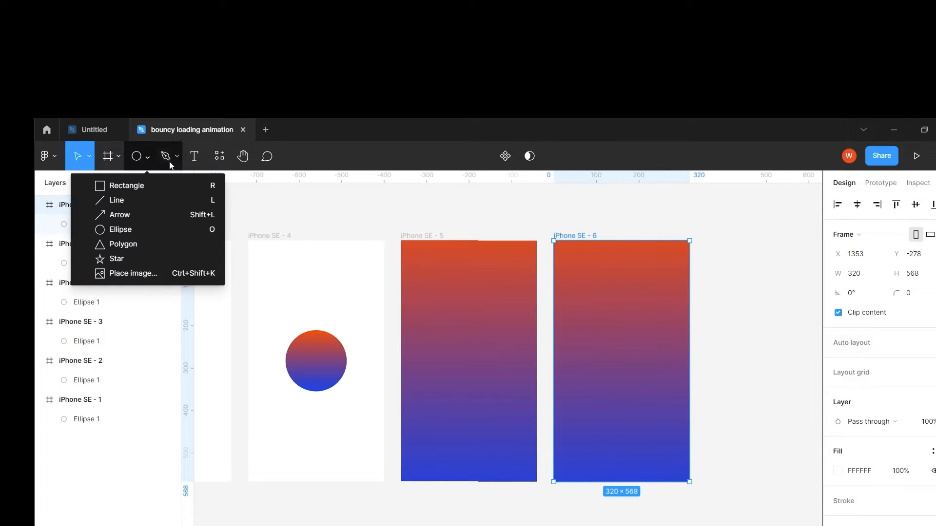
left_click(193, 157)
left_click(578, 275)
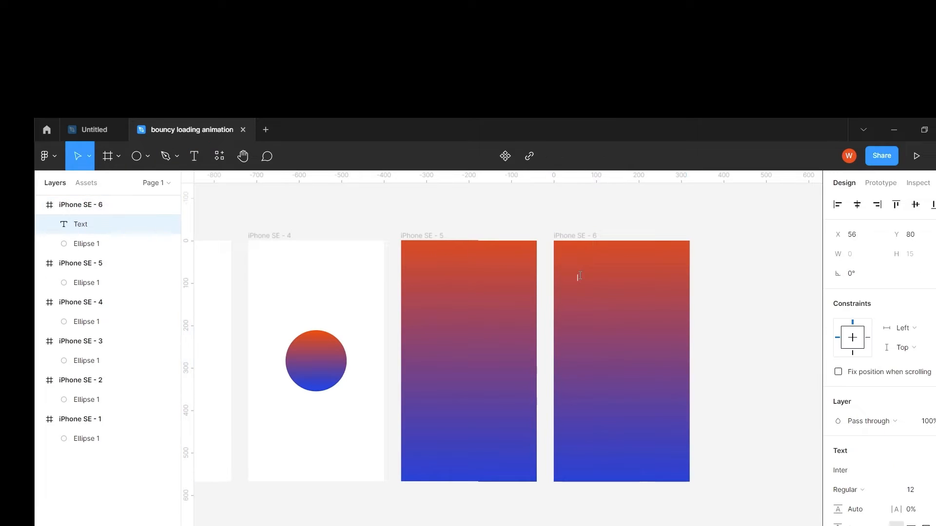
type("Welcome to Design Tarifi")
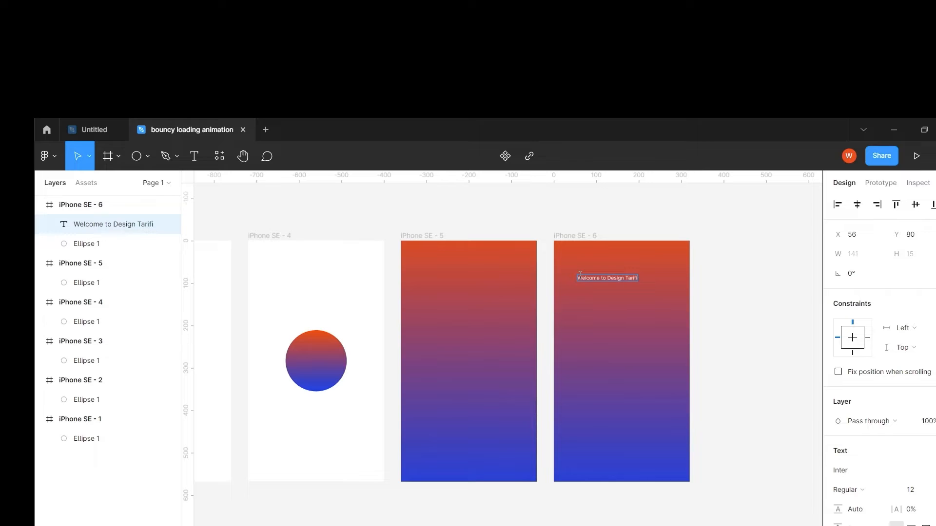
Set the "Welcome to Design Tarifi" text to Bold 32 and wrap it onto two lines, about 214 wide at X 42.
key("Escape")
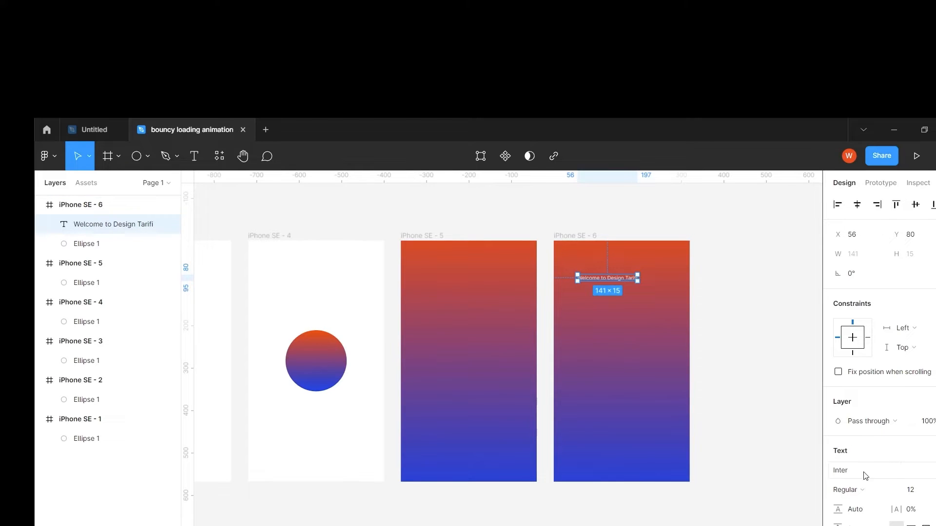
left_click(848, 490)
left_click(872, 407)
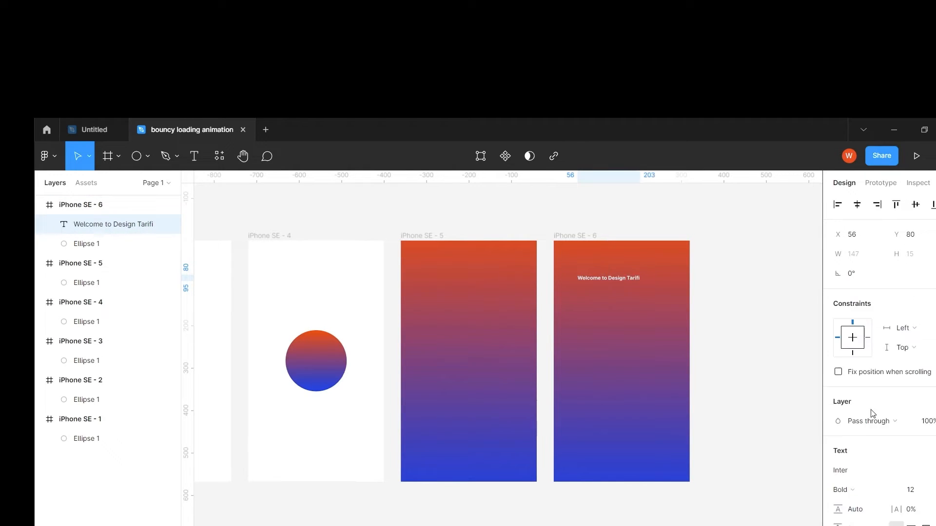
left_click(934, 497)
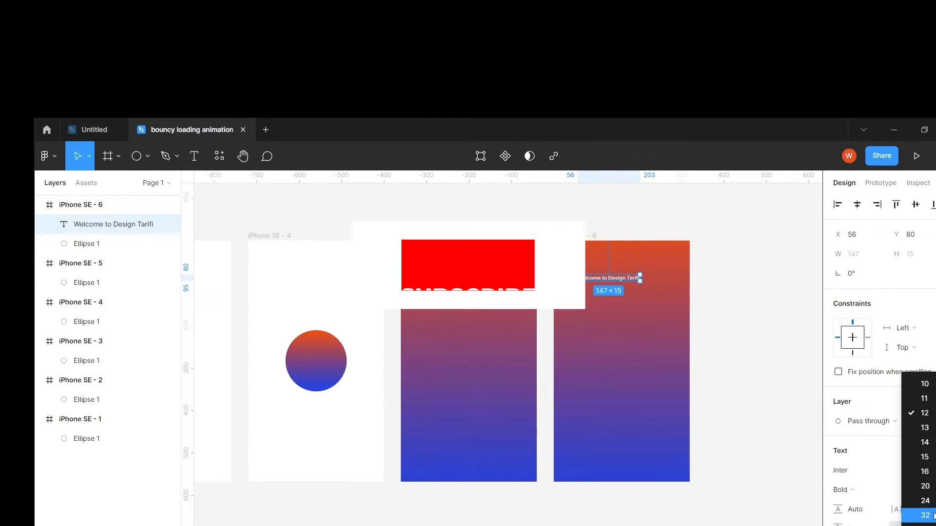
left_click(934, 517)
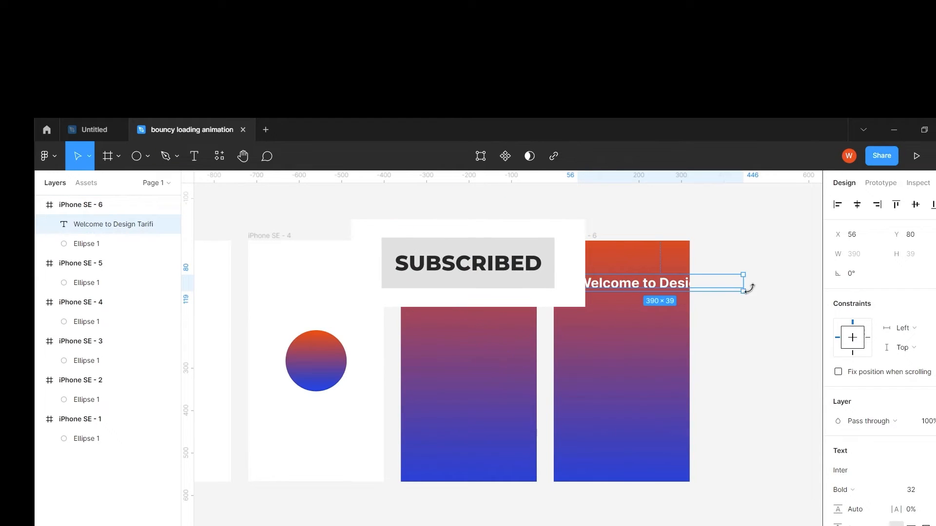
left_click_drag(742, 284, 679, 284)
mouse_move(622, 291)
left_mouse_down()
mouse_move(603, 293)
mouse_move(614, 290)
left_mouse_up()
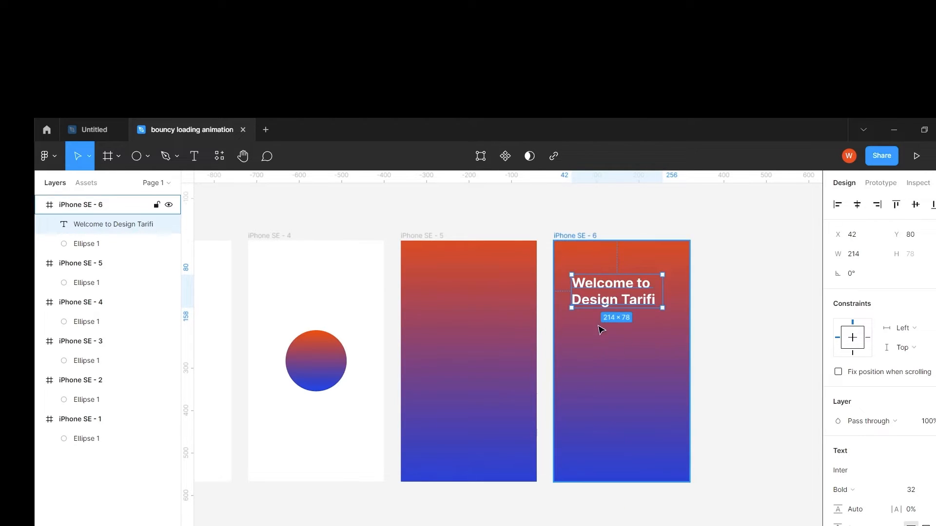
Duplicate the welcome heading below itself at about Y 170 and change the copy's text to "write your details to sign in".
left_click_drag(623, 298, 623, 338)
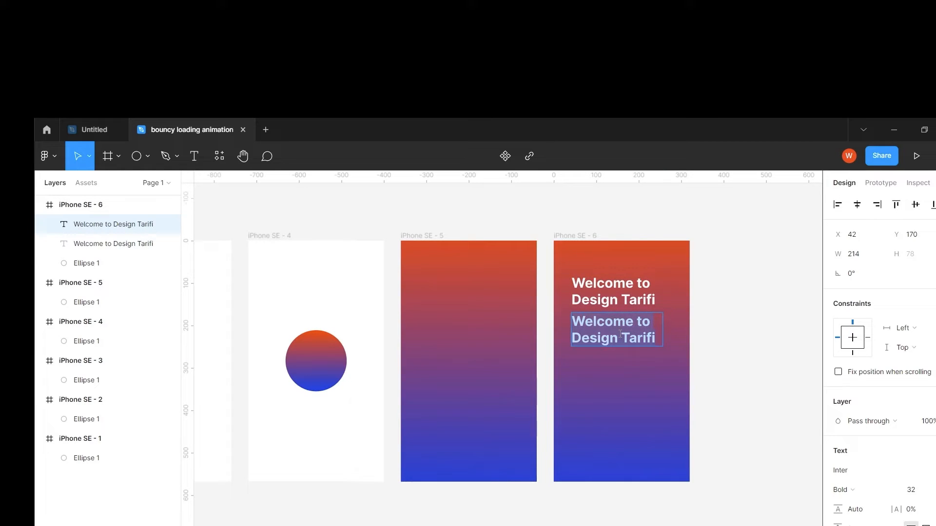
type("wr")
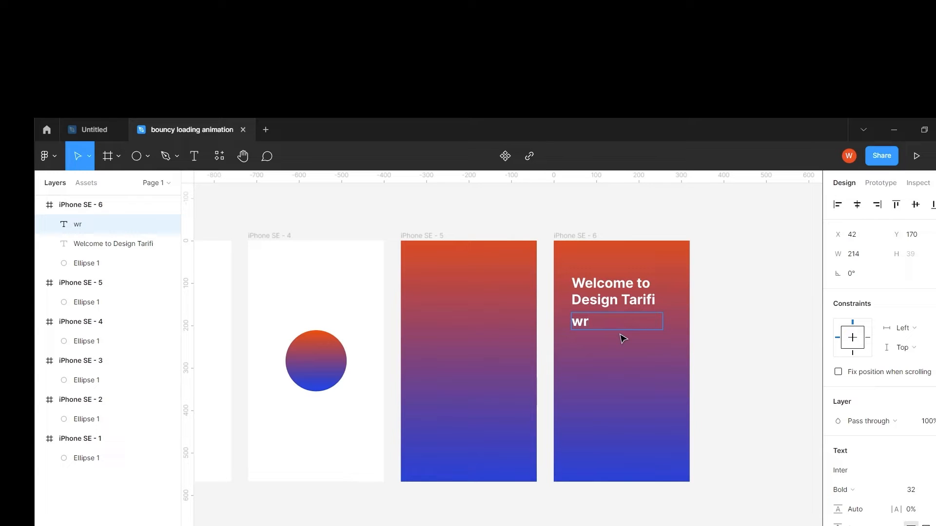
type("ite your details")
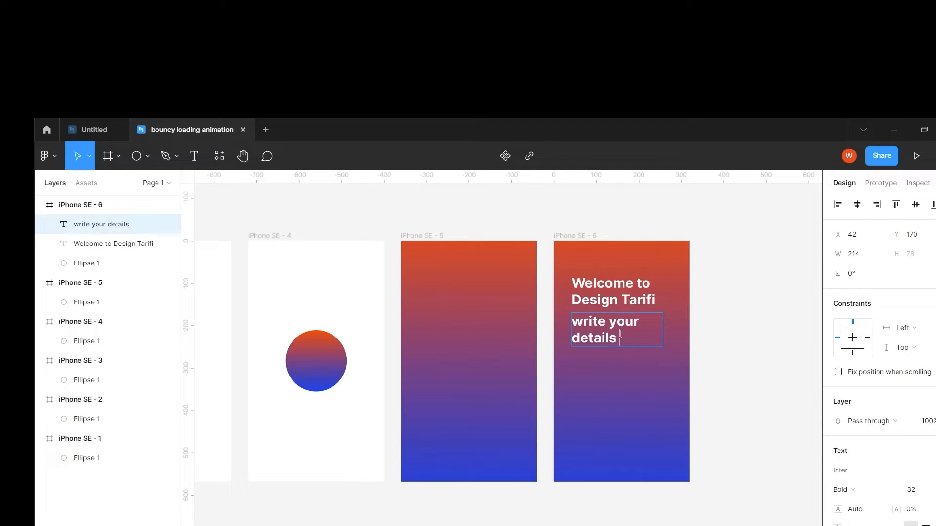
type(" to sign in")
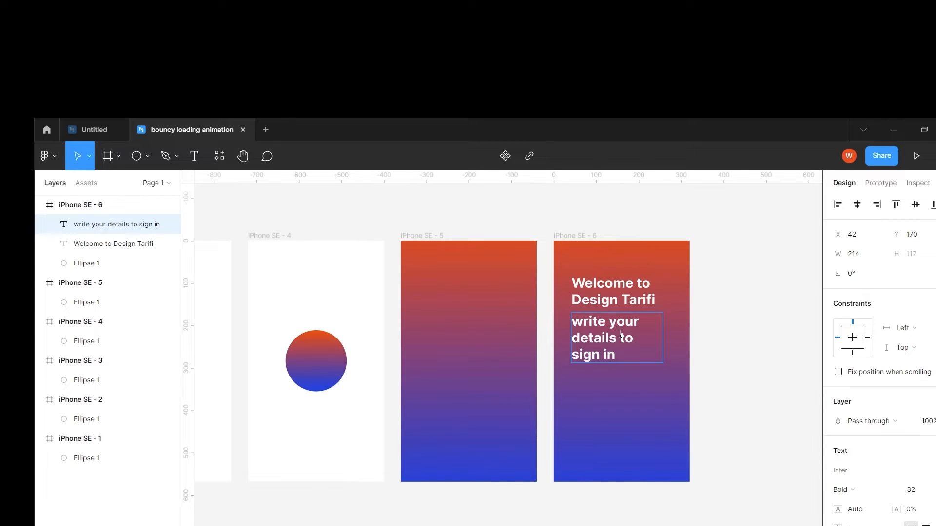
Set the "write your details to sign in" text to Regular weight and font size 16.
left_click(620, 334)
left_click(876, 491)
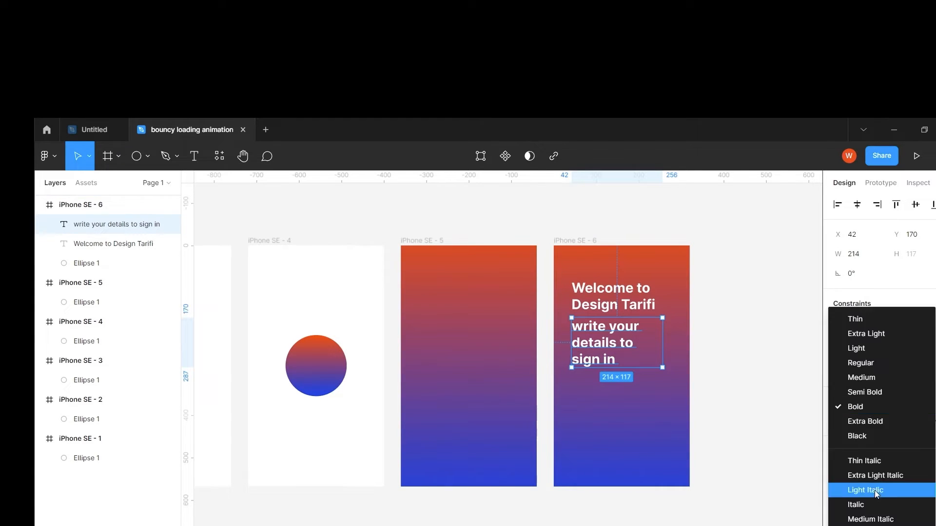
left_click(867, 362)
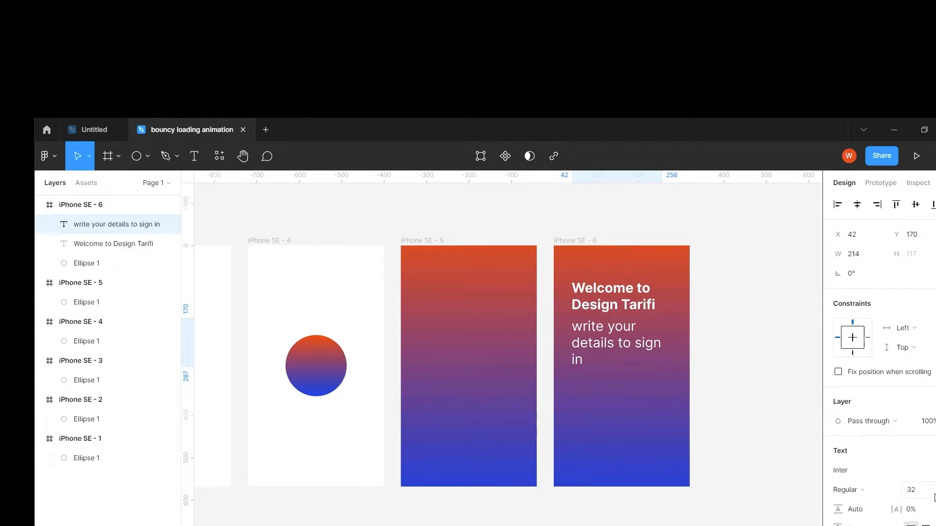
left_click(934, 497)
left_click(932, 420)
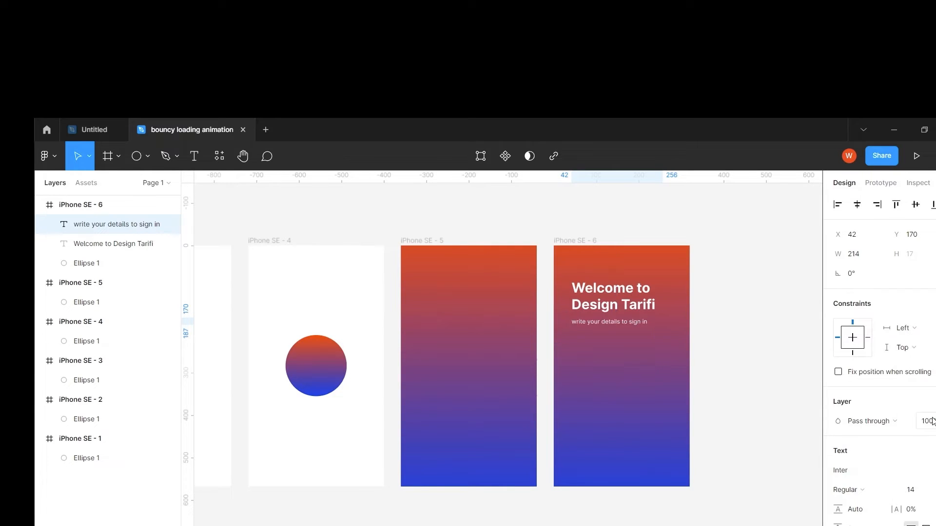
left_click(933, 490)
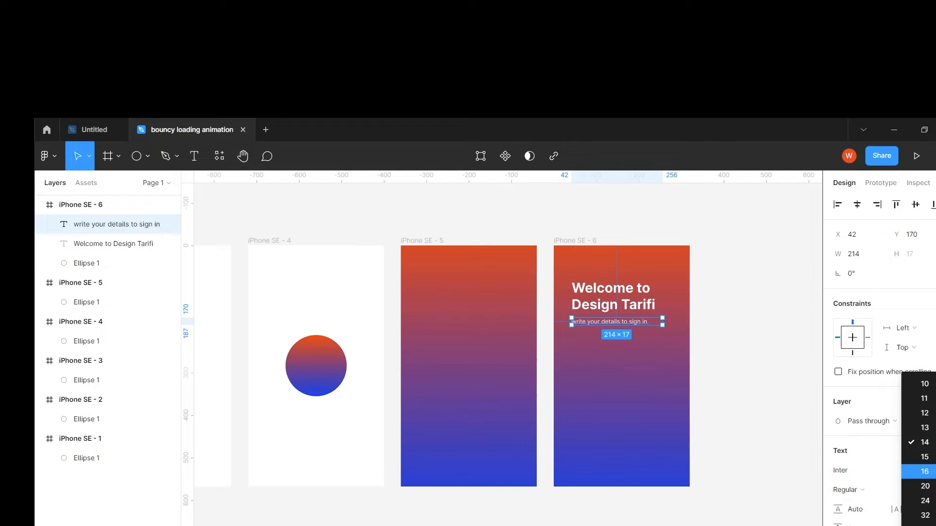
left_click(925, 471)
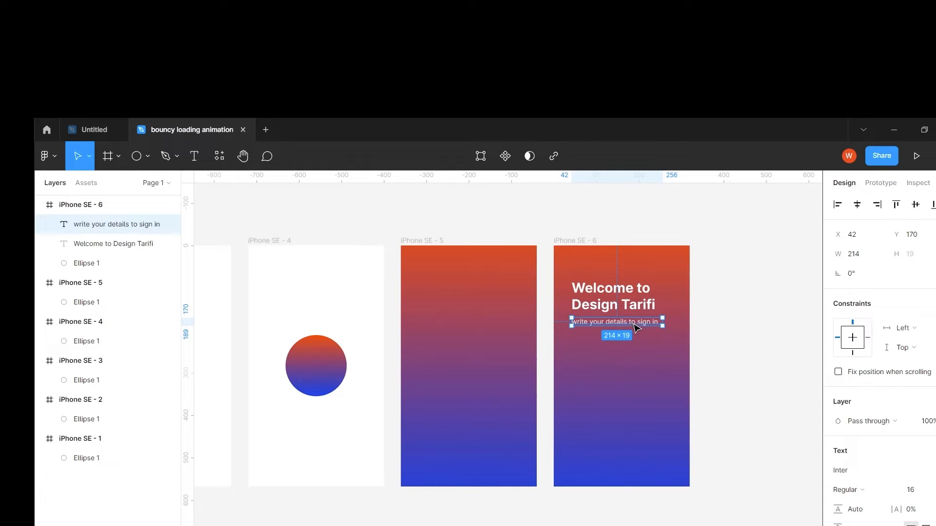
Nudge the sign-in subtitle and the welcome heading down 3 px each, bringing the heading to Y 83.
key("Down")
key("Down")
key("Down")
left_click(613, 313)
key("Down")
key("Down")
key("Down")
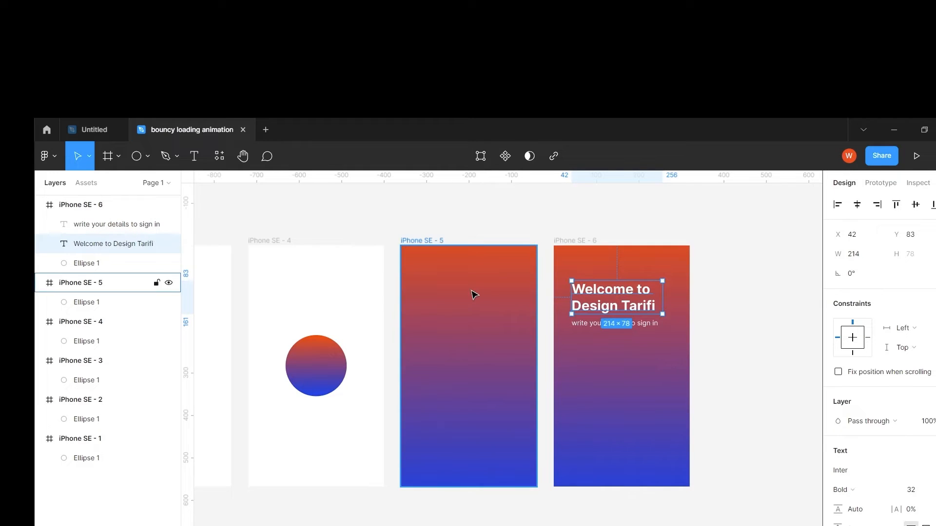
Draw a rectangle about 223 × 56 below the sign-in subtitle, at about X 48, Y 238.
left_click(148, 157)
left_click(126, 185)
left_click_drag(573, 349, 667, 371)
left_click_drag(612, 361, 629, 370)
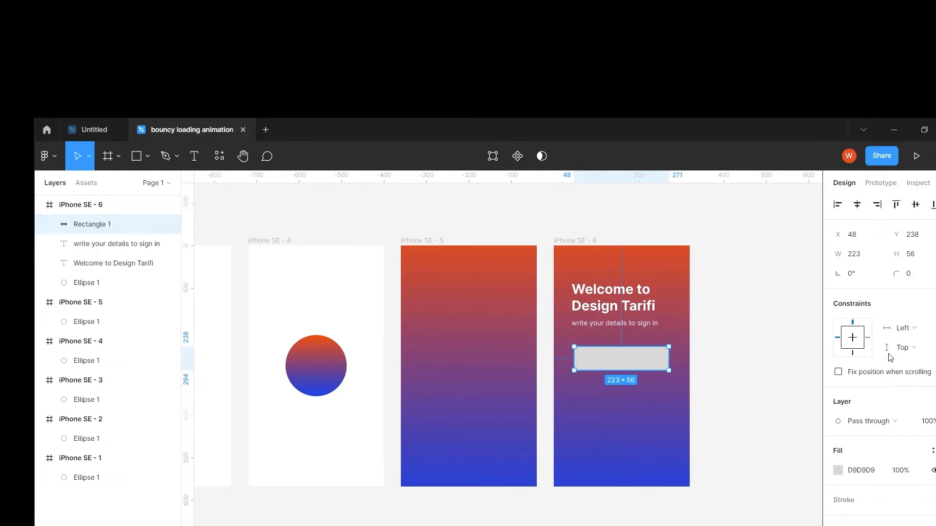
Give the rectangle a corner radius of 10 and a near-white FFFCFC fill.
left_click(920, 280)
type("1")
key("Return")
left_click(838, 471)
left_click_drag(678, 337, 678, 316)
left_click(811, 303)
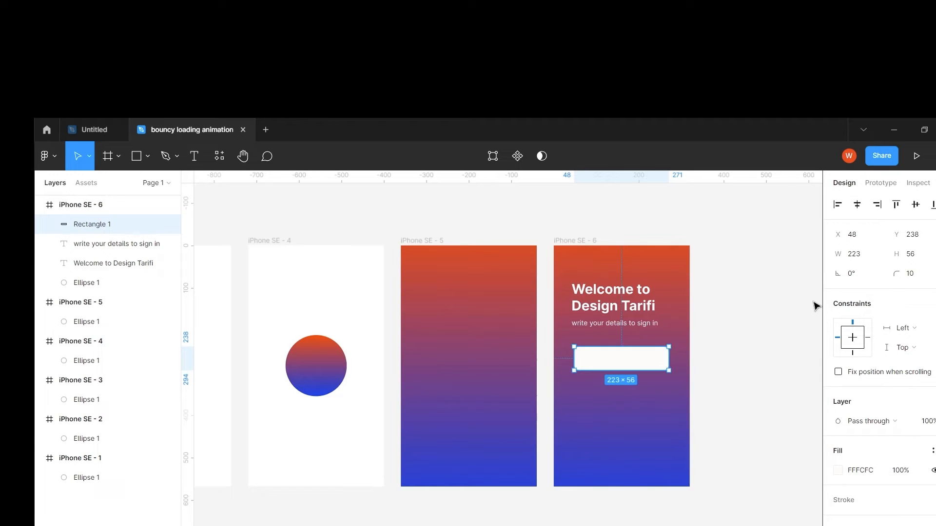
Lower the rectangle's fill opacity to 37%.
left_click(902, 470)
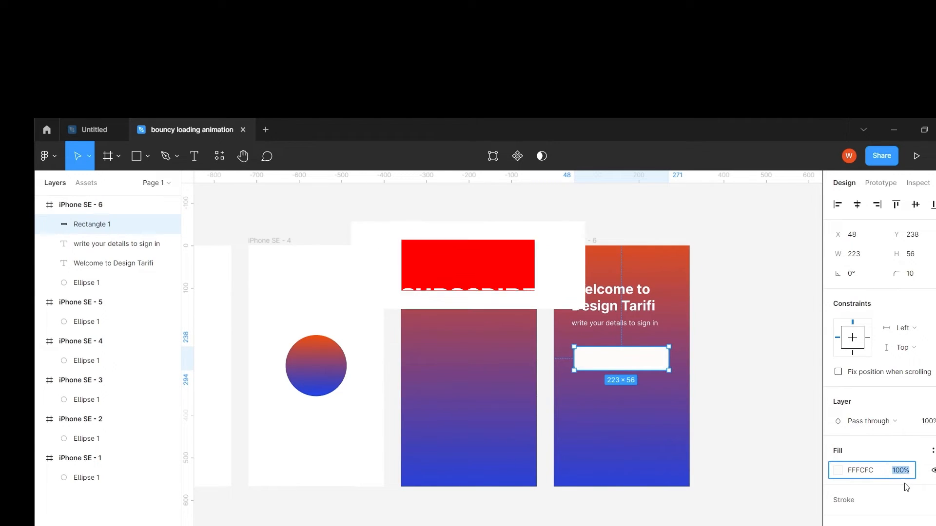
type("63")
key("Return")
type("60")
key("Return")
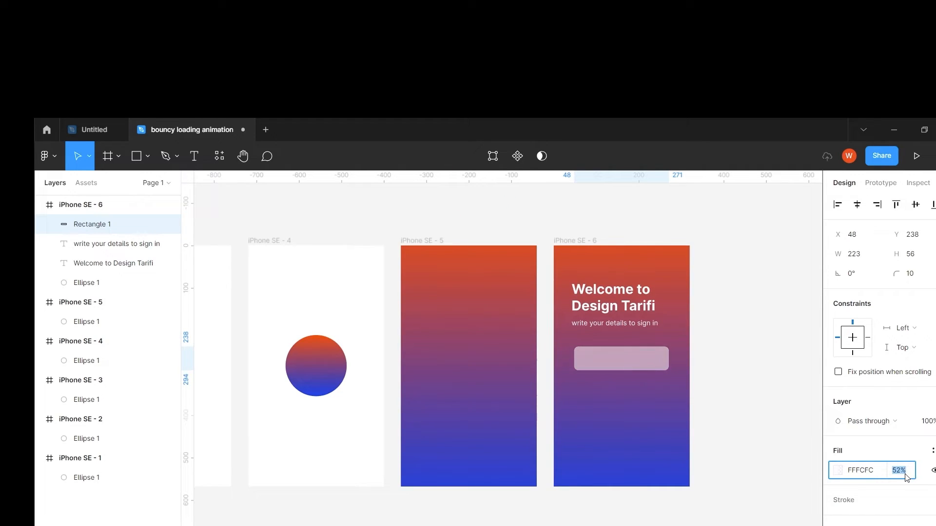
type("43")
key("Return")
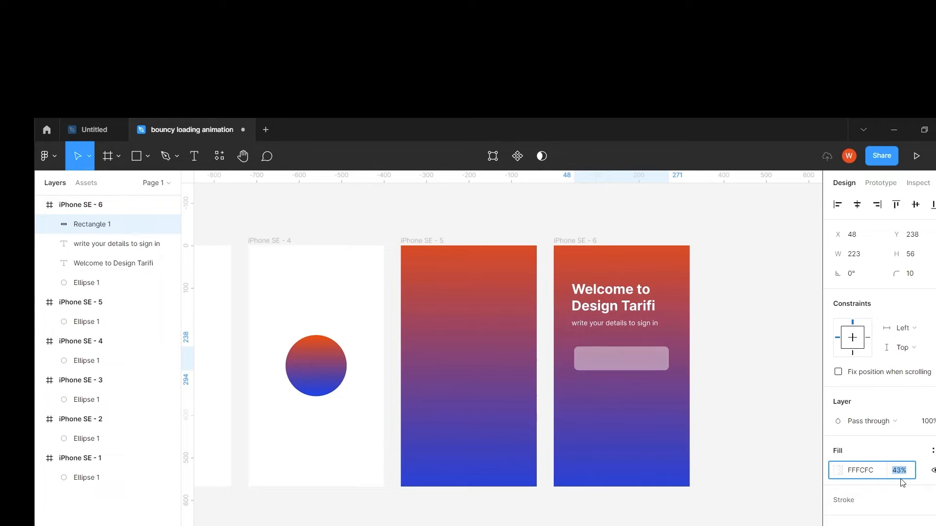
type("37")
key("Return")
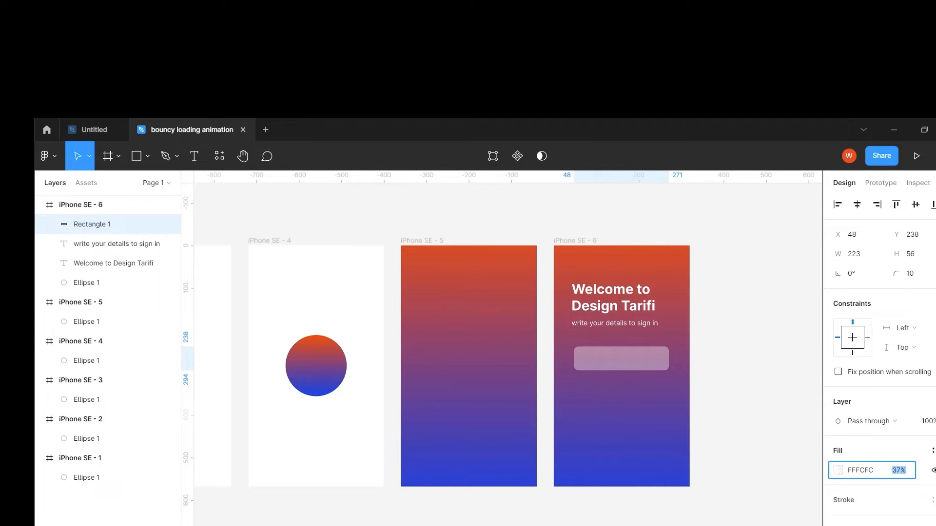
Add a white FFFFFF stroke at 72% opacity to the rectangle.
left_click(844, 500)
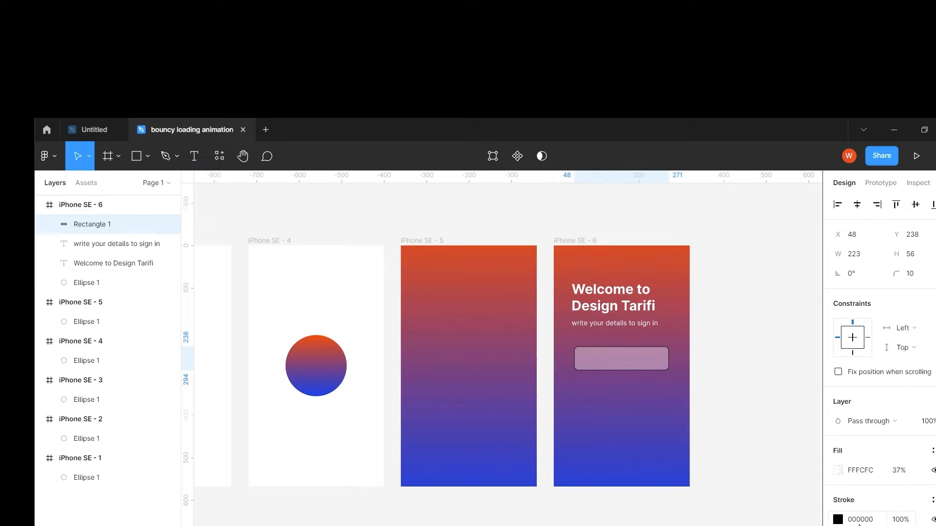
left_click(837, 520)
left_click_drag(679, 461, 677, 314)
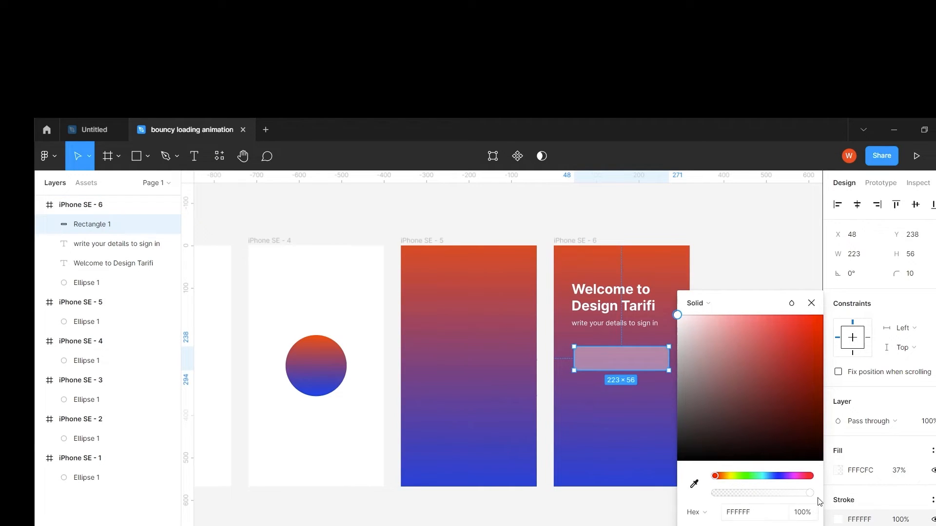
left_click_drag(810, 496, 786, 492)
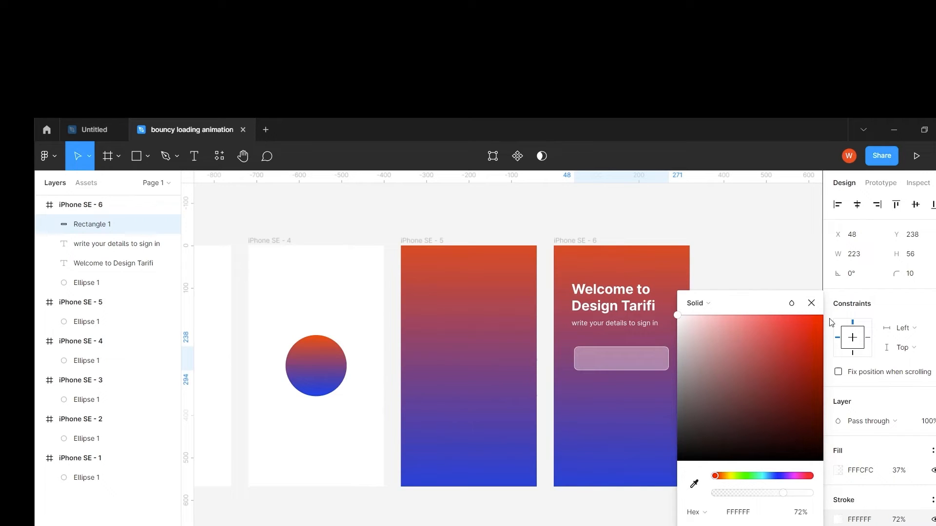
left_click(811, 303)
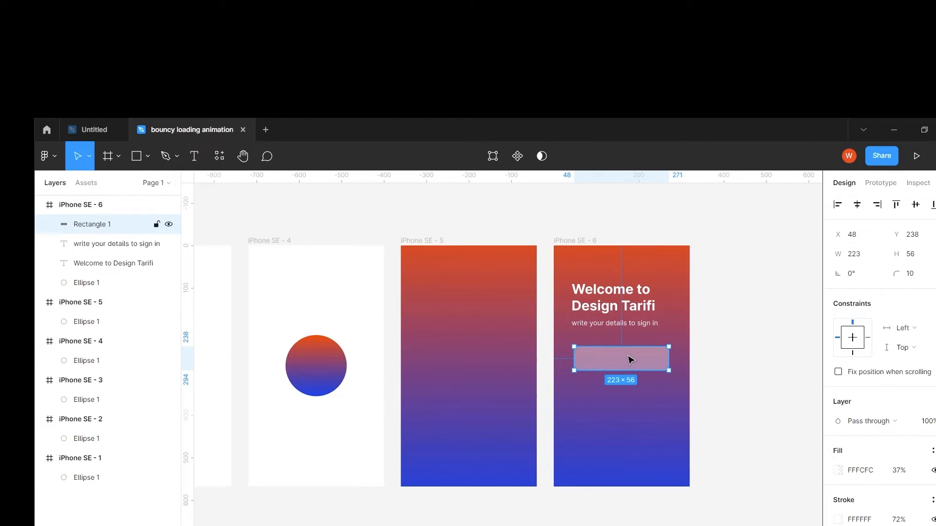
Move the rectangle to X 37 and give it a white drop shadow.
left_click_drag(630, 360, 627, 360)
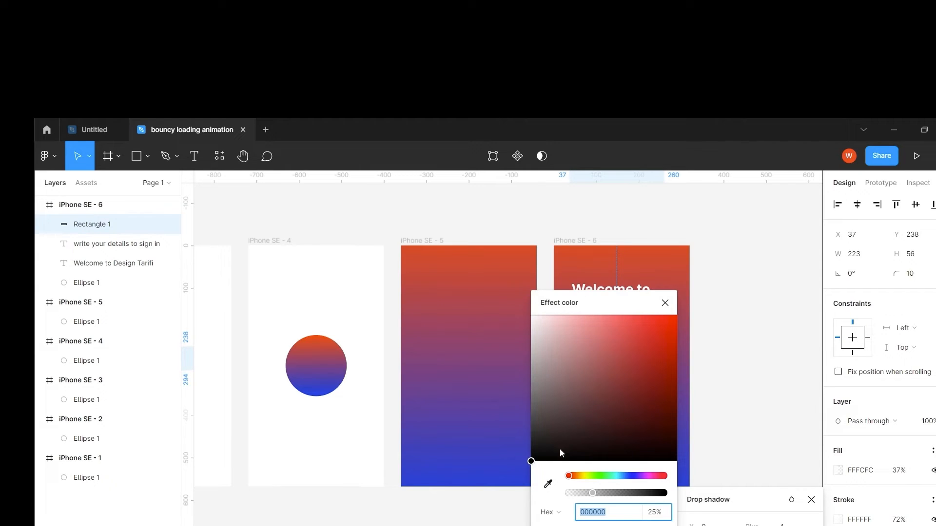
left_click_drag(535, 463, 531, 323)
left_click(665, 303)
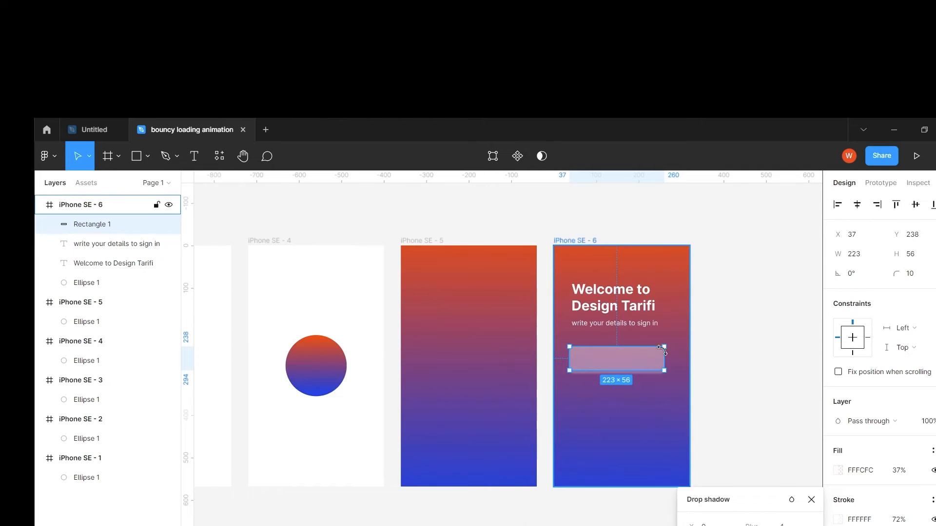
Increase the blur of the rectangle's drop shadow to make a soft glow.
left_click(767, 524)
key("Up")
key("Up")
key("Up")
key("Up")
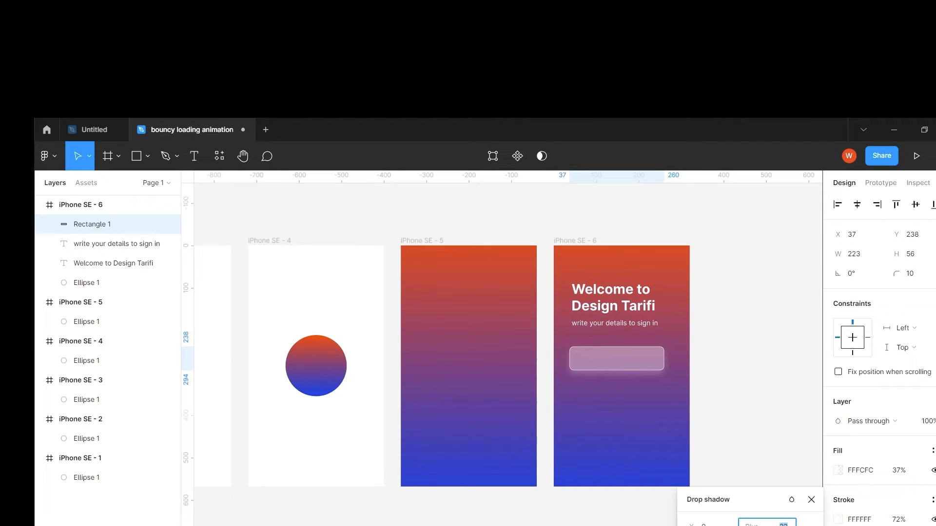
key("Return")
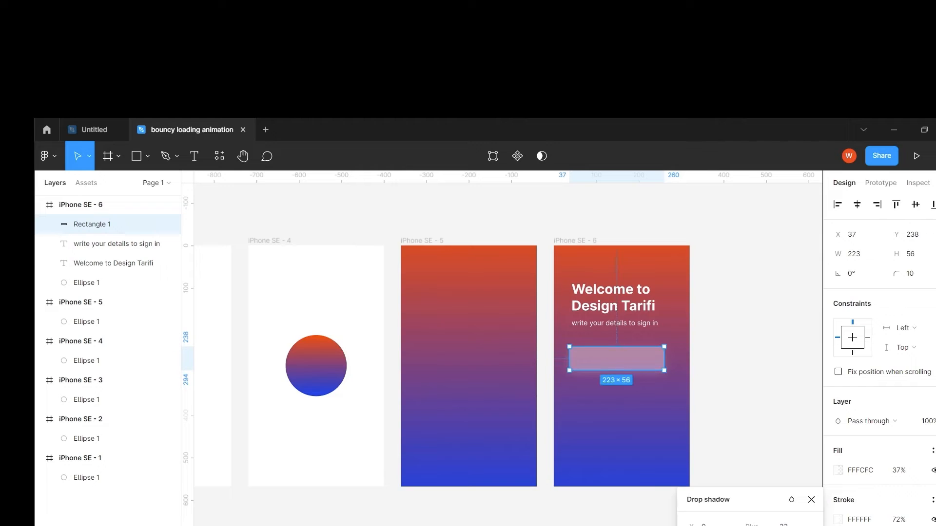
left_click(783, 524)
key("Down")
key("Down")
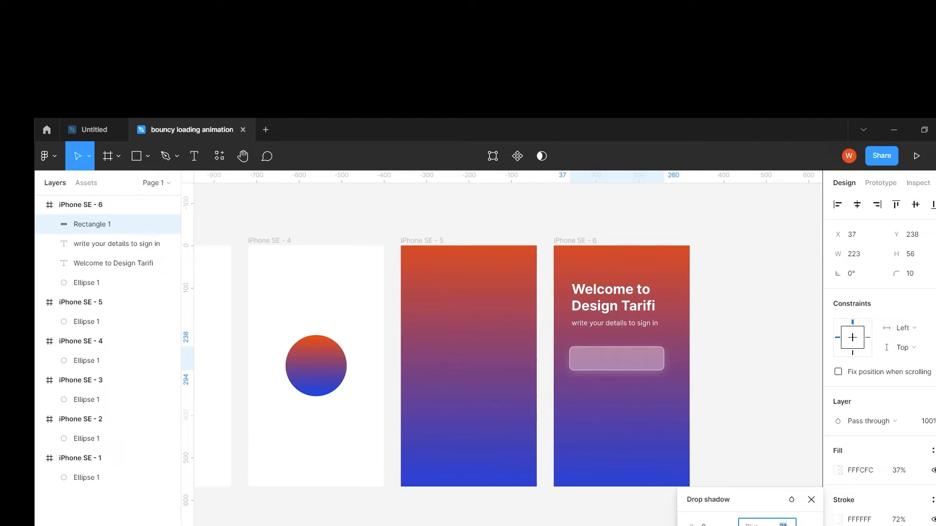
left_click(811, 500)
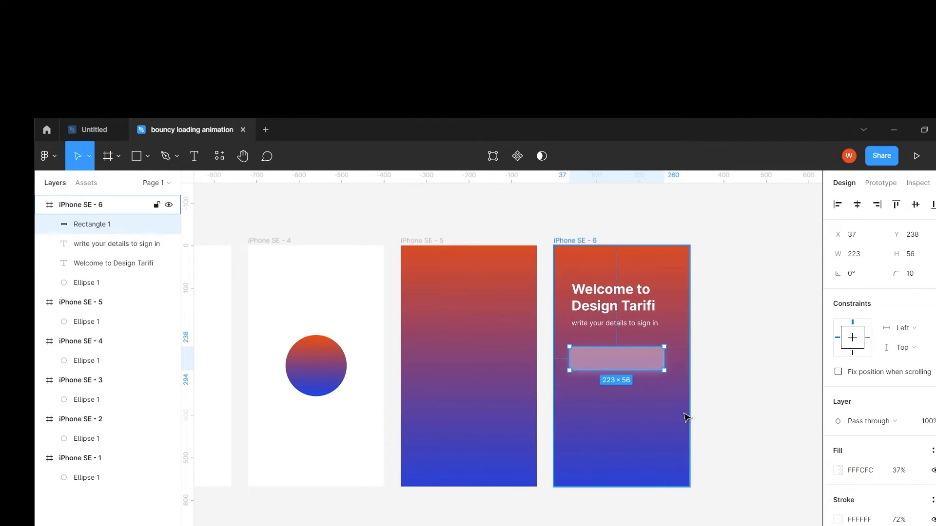
Duplicate the rounded rectangle twice, stacking the copies evenly below it with the lowest at X 37, Y 402.
left_click_drag(628, 360, 629, 437)
double_click(629, 437)
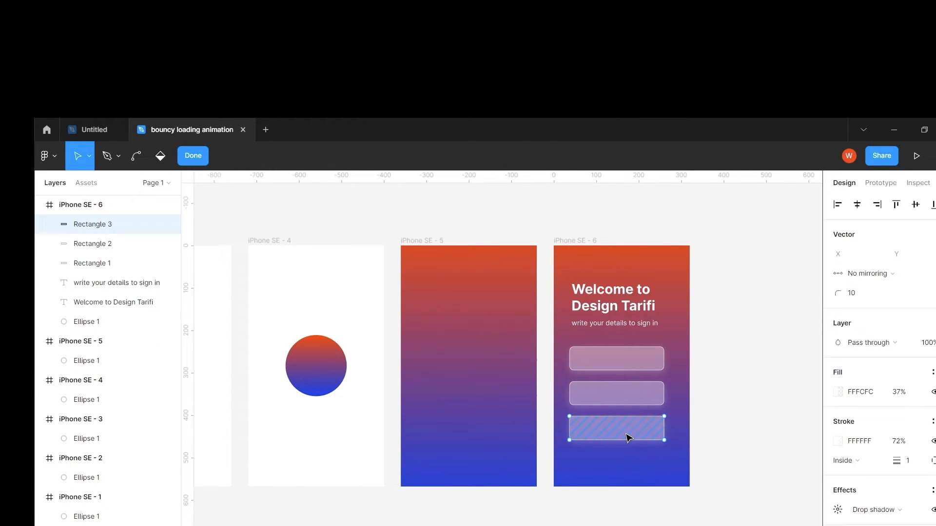
left_click(192, 157)
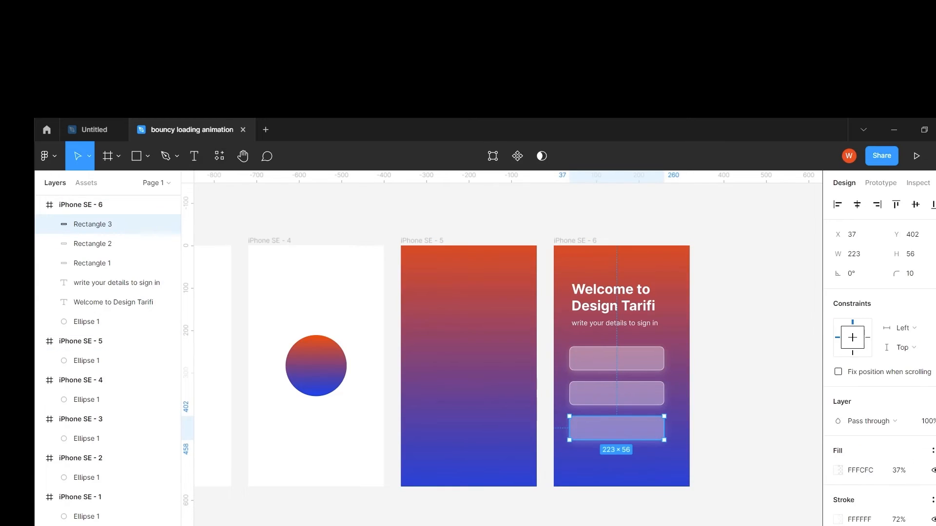
Raise both the stroke and the fill of the lowest rectangle to 100% opacity.
left_click(838, 519)
mouse_move(784, 493)
left_mouse_down()
mouse_move(796, 495)
mouse_move(727, 495)
mouse_move(815, 498)
left_mouse_up()
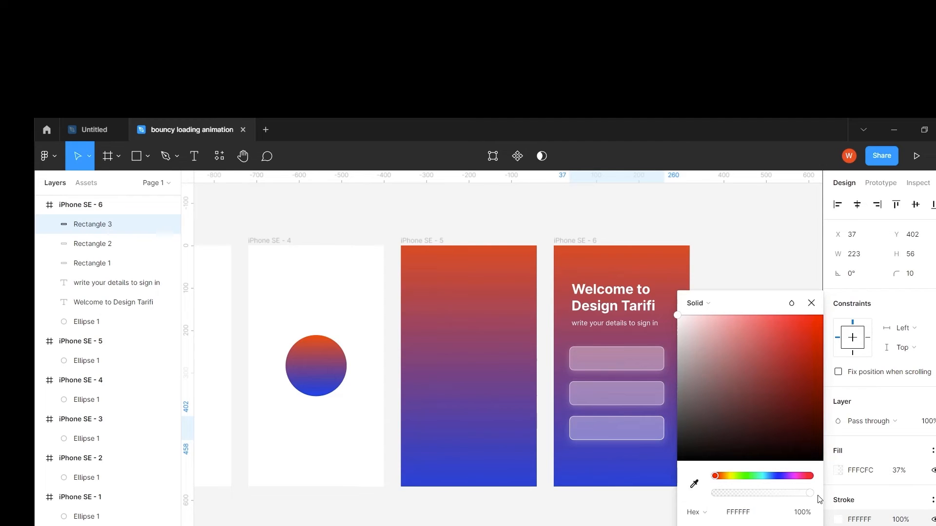
left_click(839, 470)
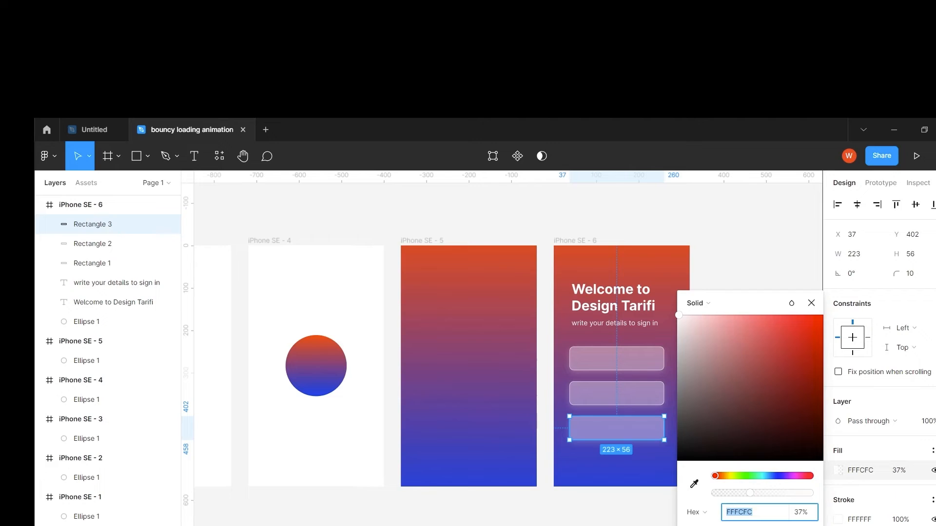
left_click(801, 513)
left_click_drag(746, 500, 813, 498)
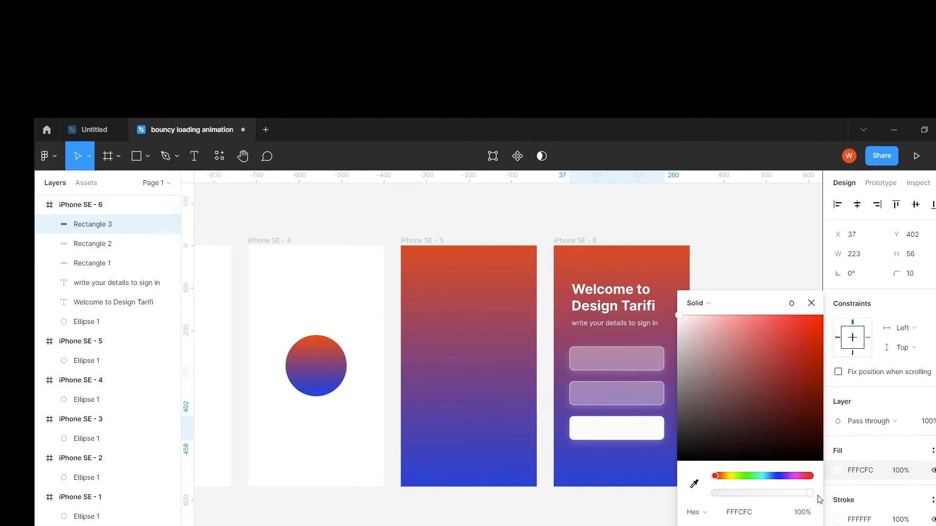
left_click(811, 303)
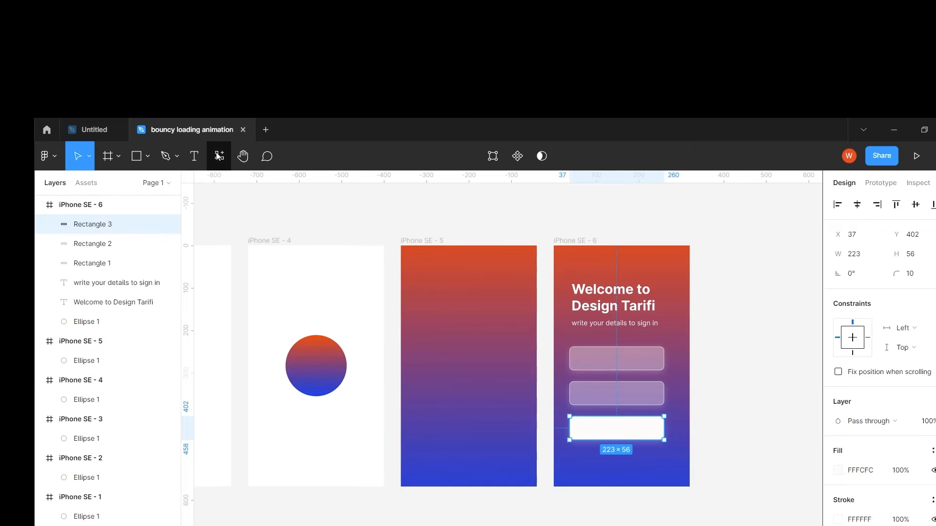
Add the text "Sign in" over the solid white rectangle on iPhone SE - 6.
left_click(194, 156)
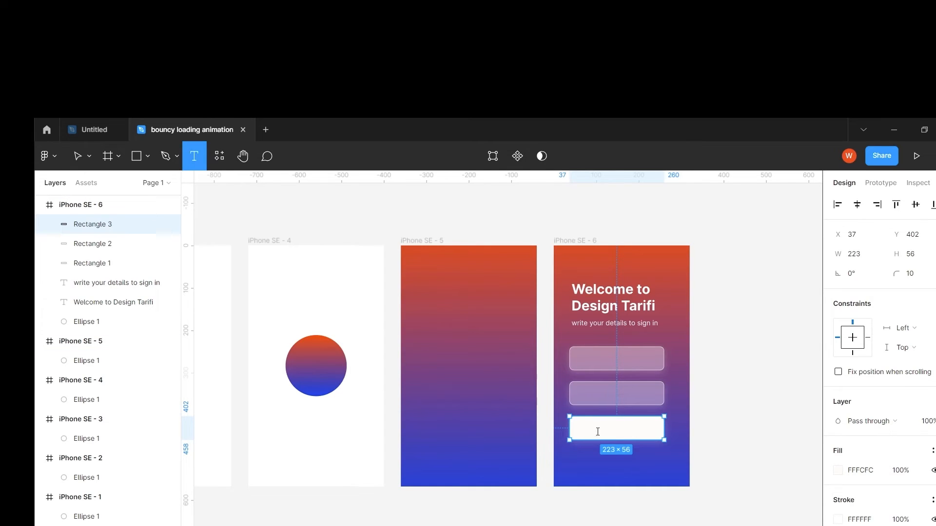
left_click(598, 432)
type("Sign in")
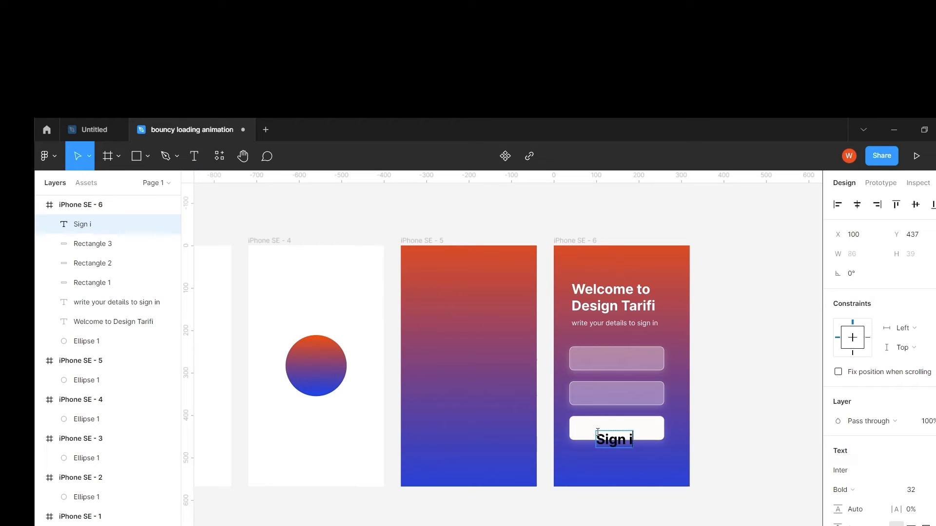
key("Escape")
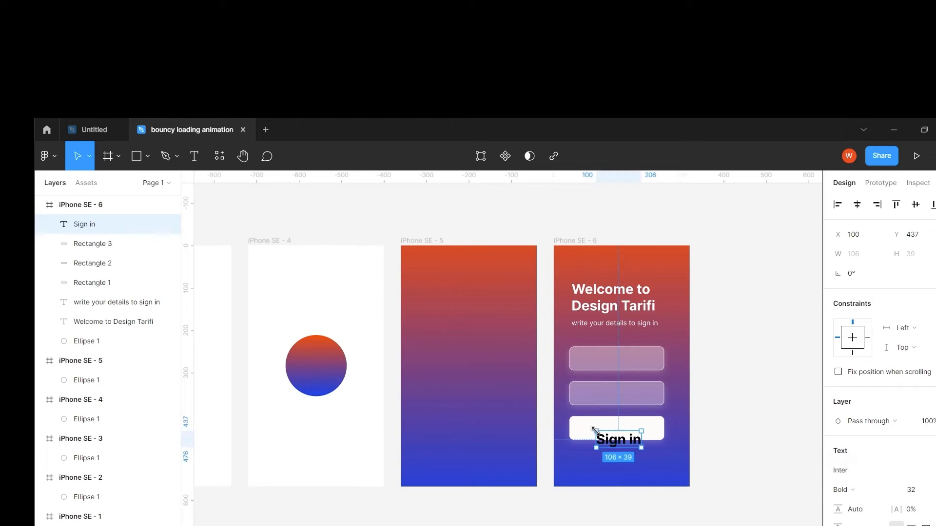
Set the Sign in text to size 24 and center it in the white button at X 109, Y 415.
left_click(932, 492)
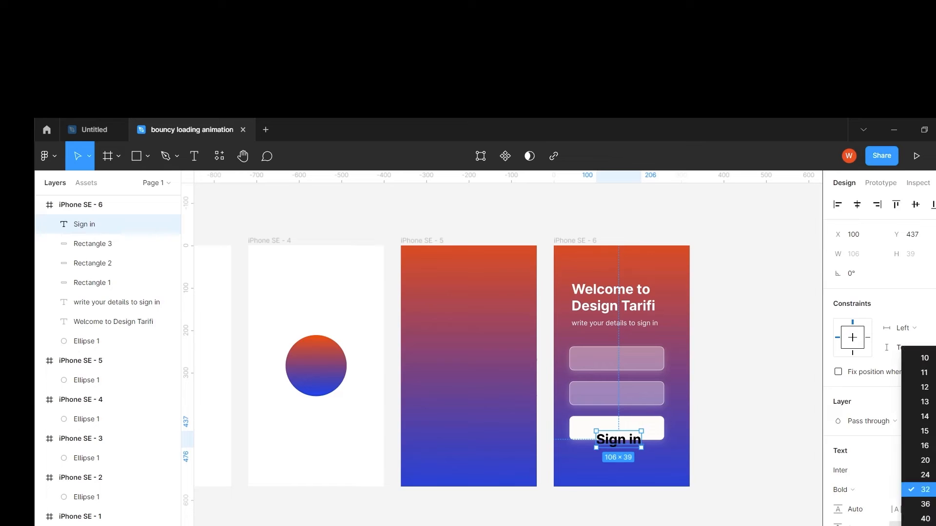
left_click(933, 463)
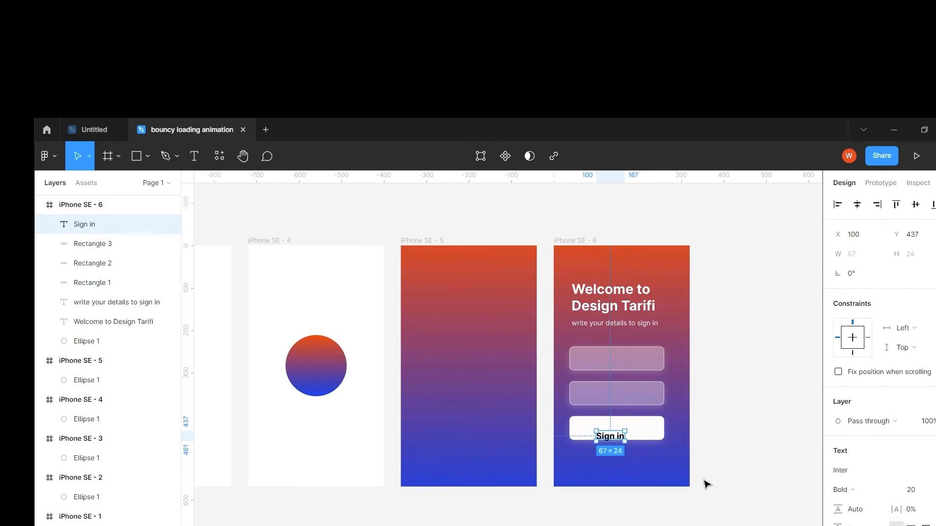
left_click(927, 490)
left_click(925, 500)
left_click_drag(627, 441, 626, 430)
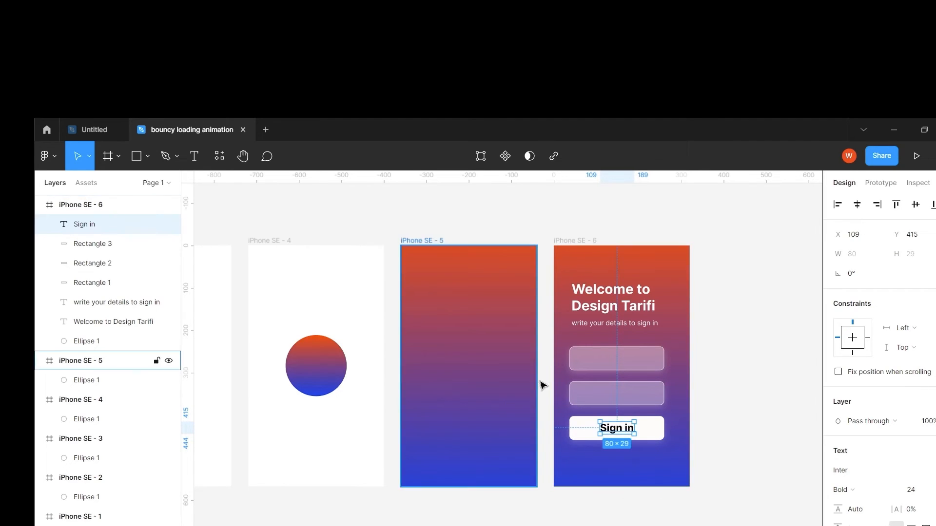
Create a prototype connection from iPhone SE - 1 to iPhone SE - 2, triggered after an 800ms delay.
left_click_drag(303, 524, 428, 521)
scroll(507, 524, "down", 3)
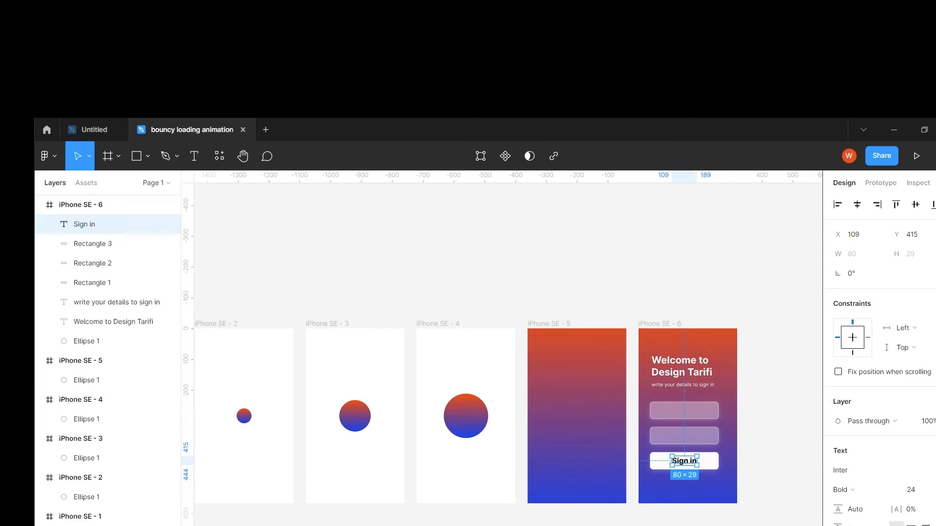
scroll(507, 351, "left", 2)
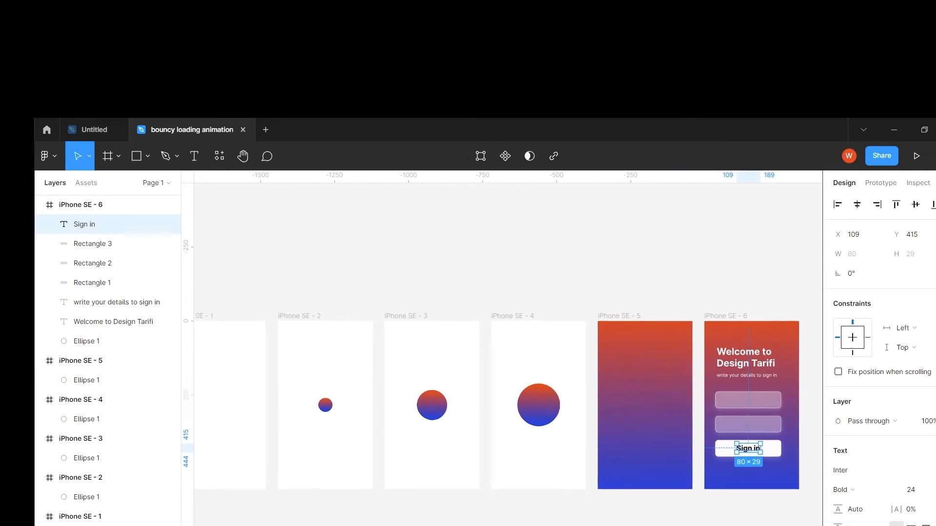
scroll(491, 524, "down", 3)
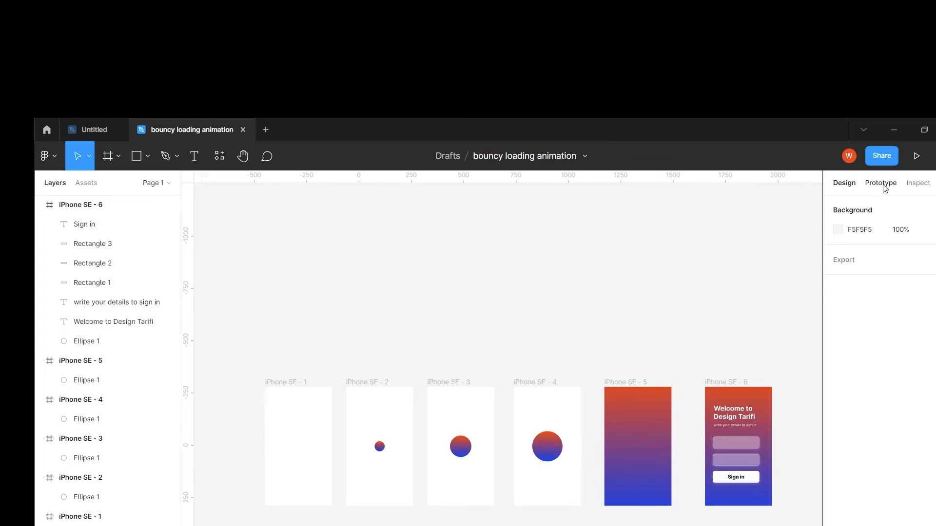
left_click(884, 188)
left_click(296, 409)
left_click_drag(334, 448, 354, 453)
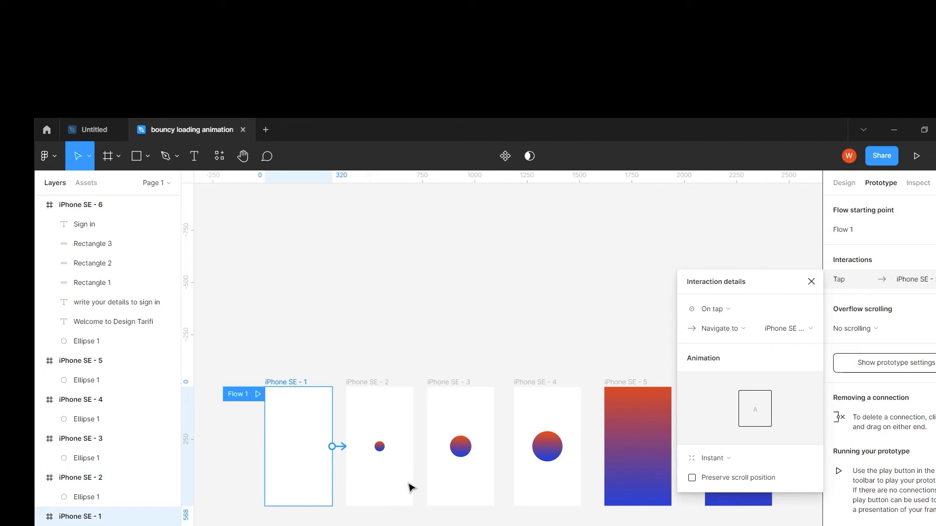
left_click(804, 310)
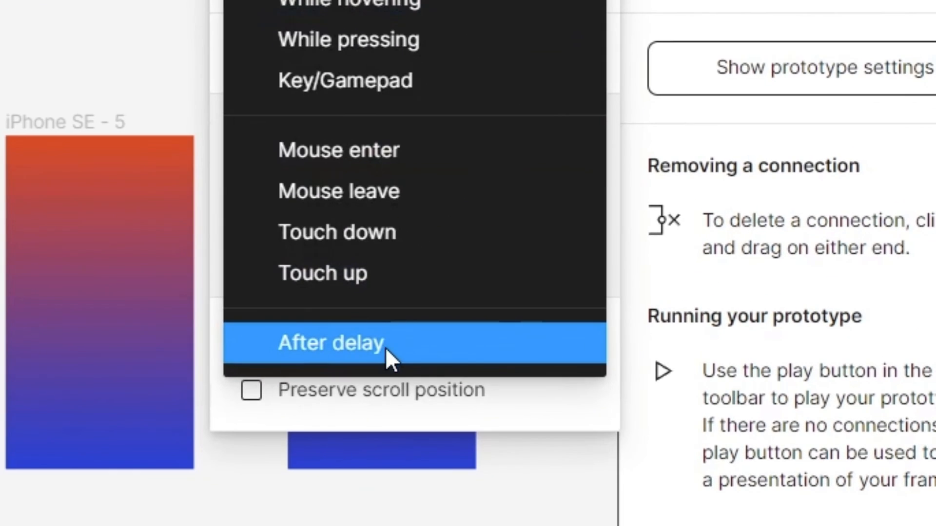
left_click(386, 347)
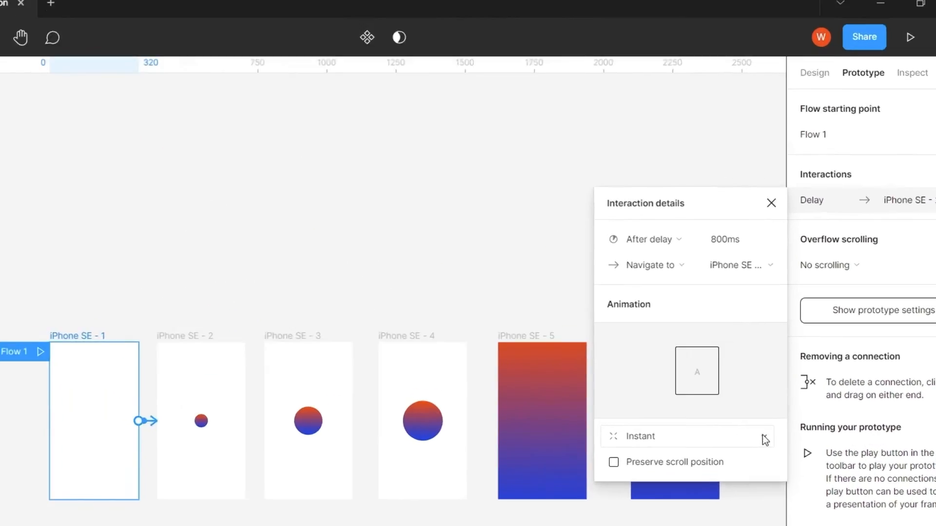
Give the connection from iPhone SE - 1 a Smart animate transition with Bouncy easing.
left_click(765, 441)
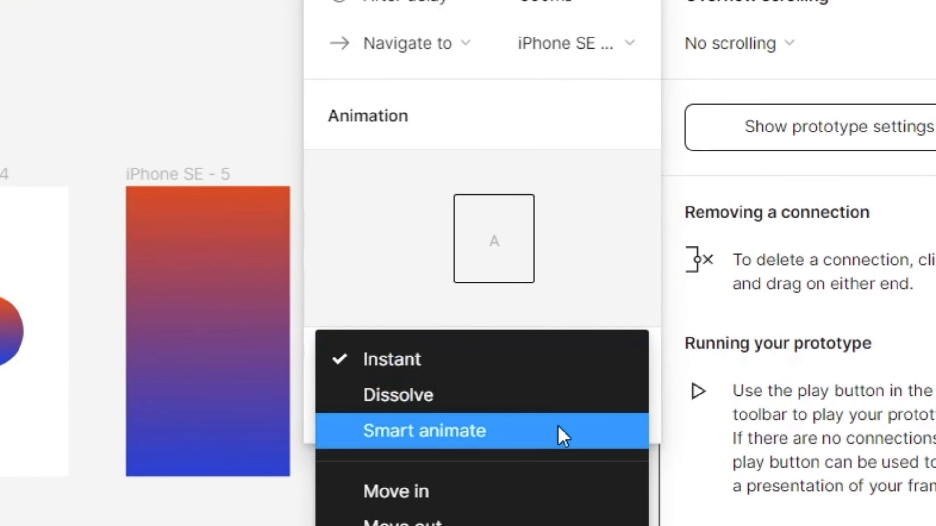
left_click(558, 426)
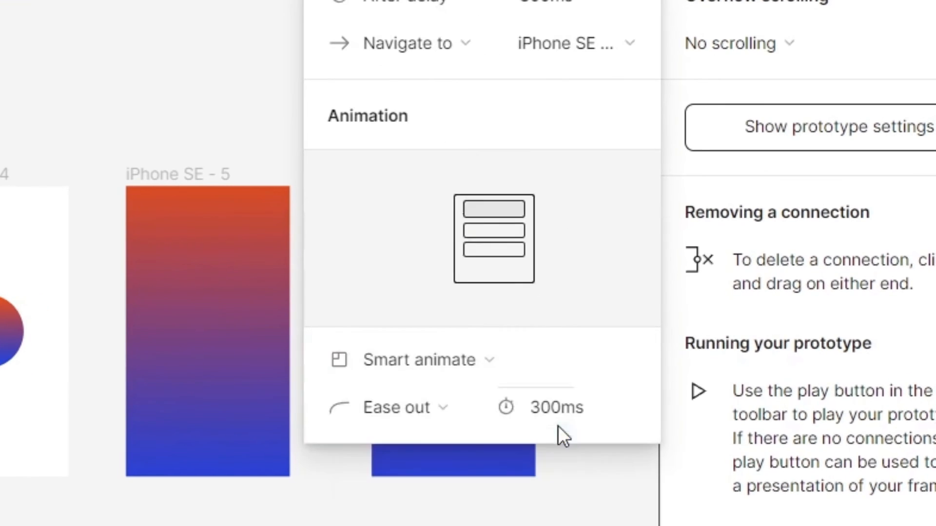
left_click(460, 407)
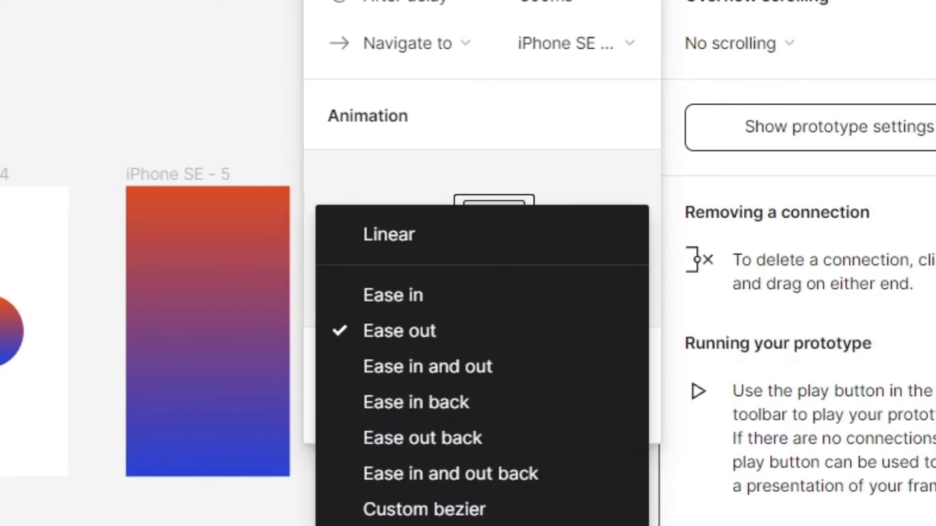
left_click(551, 524)
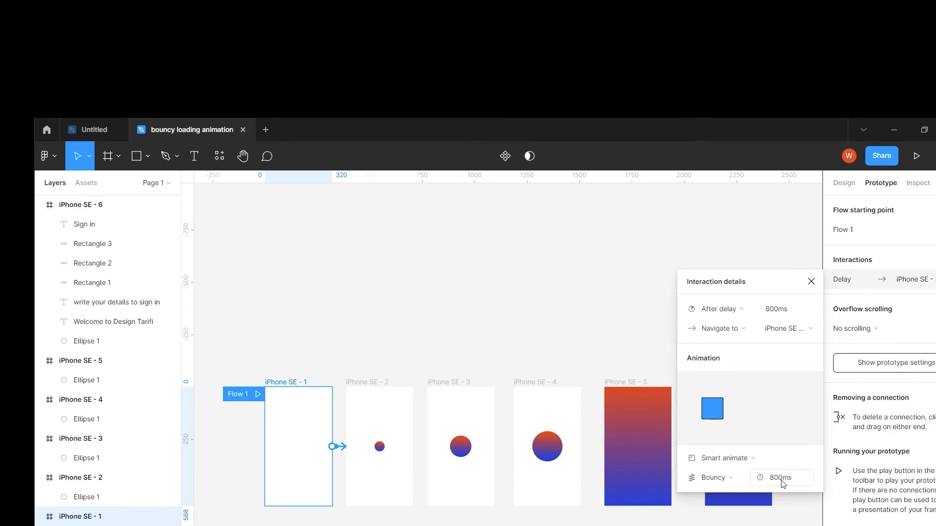
left_click(811, 281)
Connect iPhone SE - 2 to iPhone SE - 3 with an After delay trigger of 800ms, keeping the bouncy Smart animate.
left_click(380, 382)
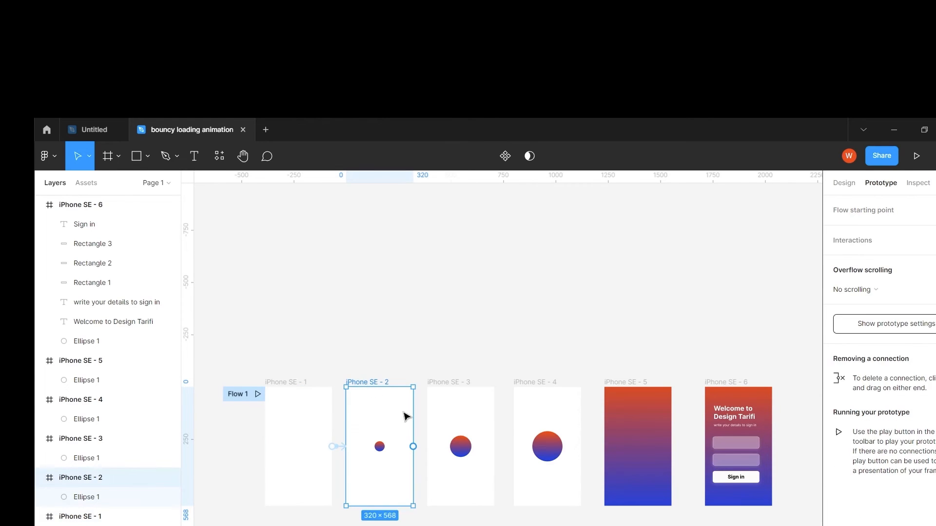
left_click_drag(424, 451, 458, 446)
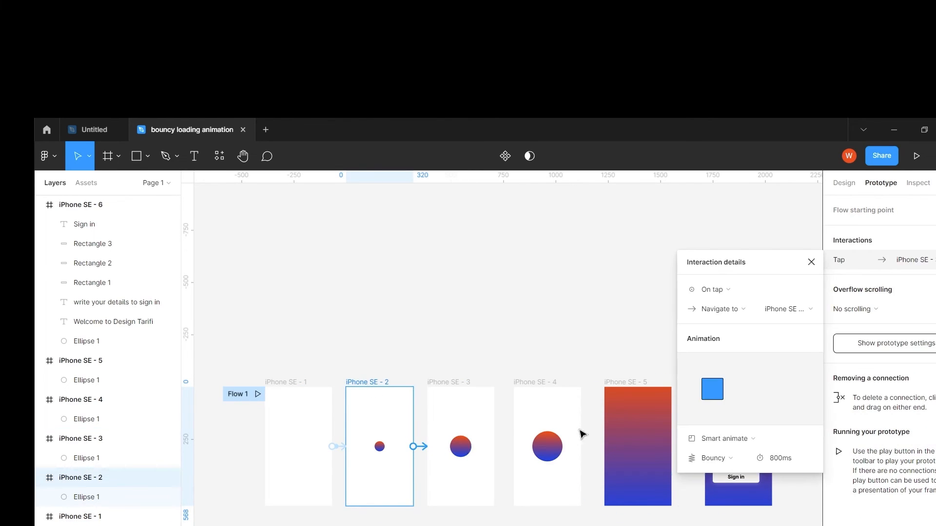
left_click(805, 289)
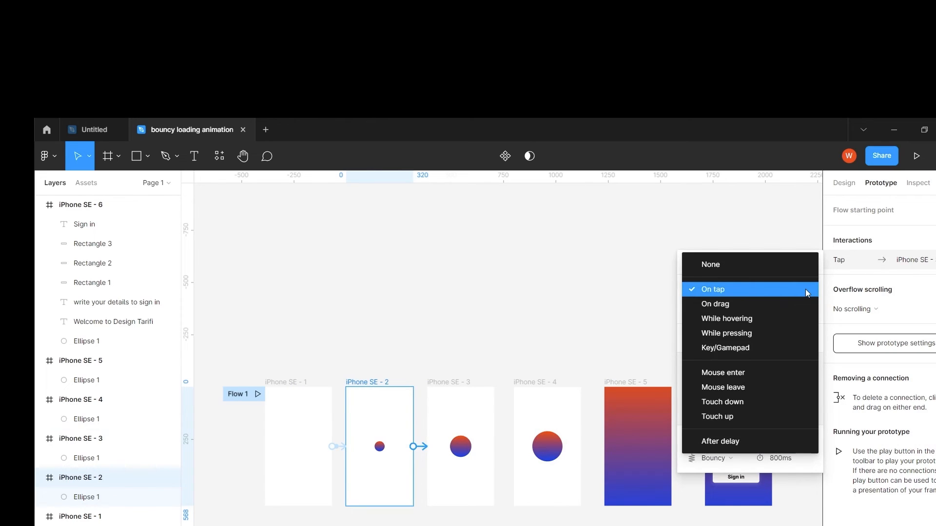
left_click(773, 442)
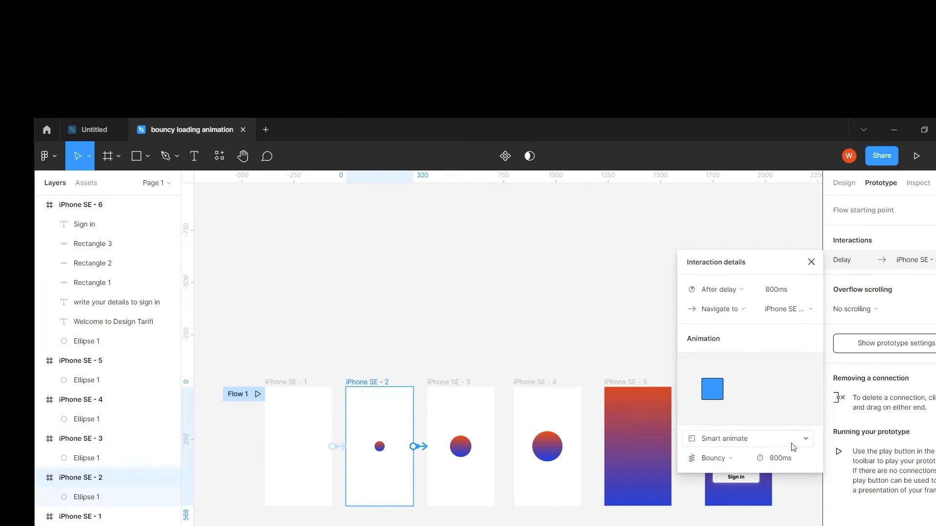
left_click(807, 439)
left_click(811, 262)
Connect iPhone SE - 3 to iPhone SE - 4 with an After delay trigger of 800ms and bouncy Smart animate.
left_click(455, 383)
left_click_drag(495, 446, 521, 453)
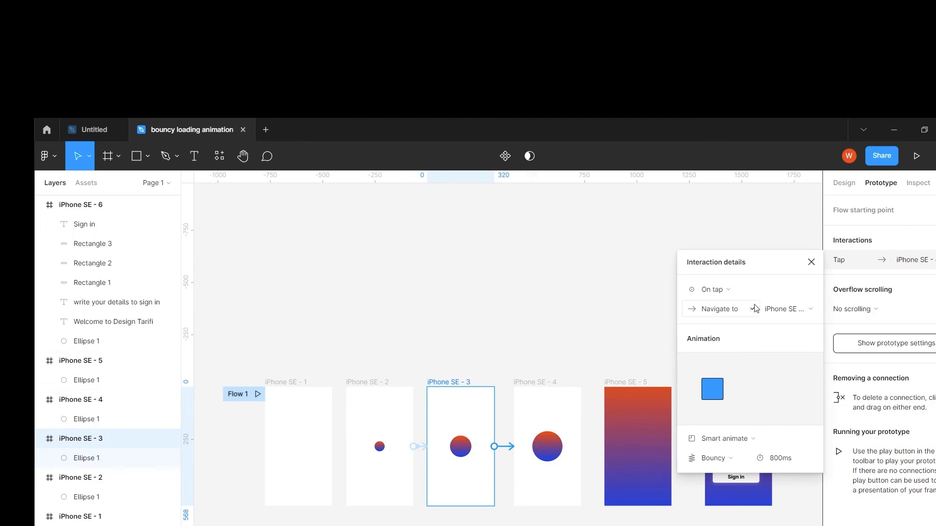
left_click(781, 288)
left_click(753, 441)
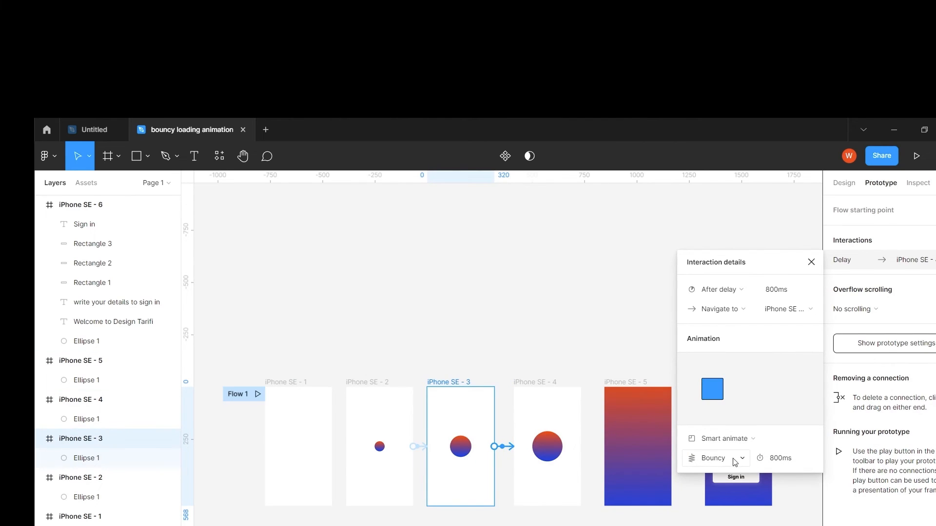
Connect iPhone SE - 4 to iPhone SE - 5 with an After delay trigger of 800ms and bouncy Smart animate.
left_click(552, 384)
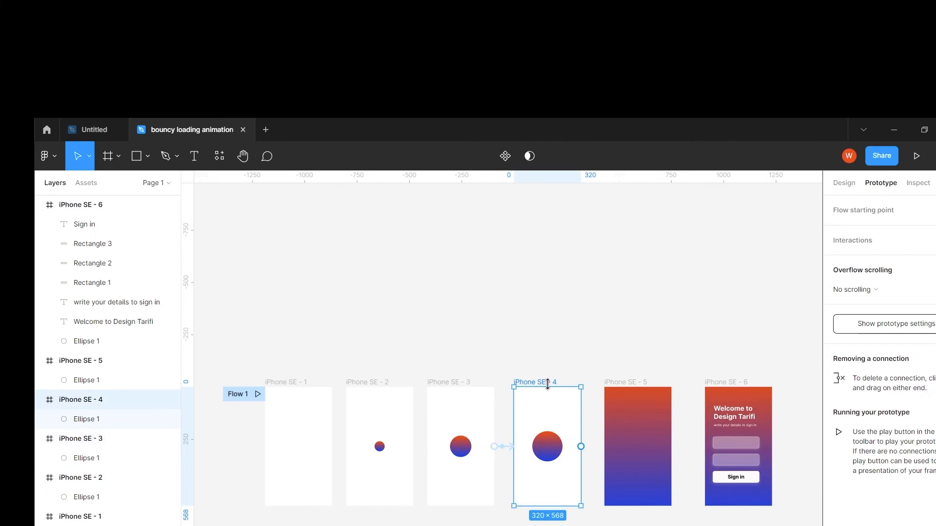
left_click_drag(580, 447, 616, 449)
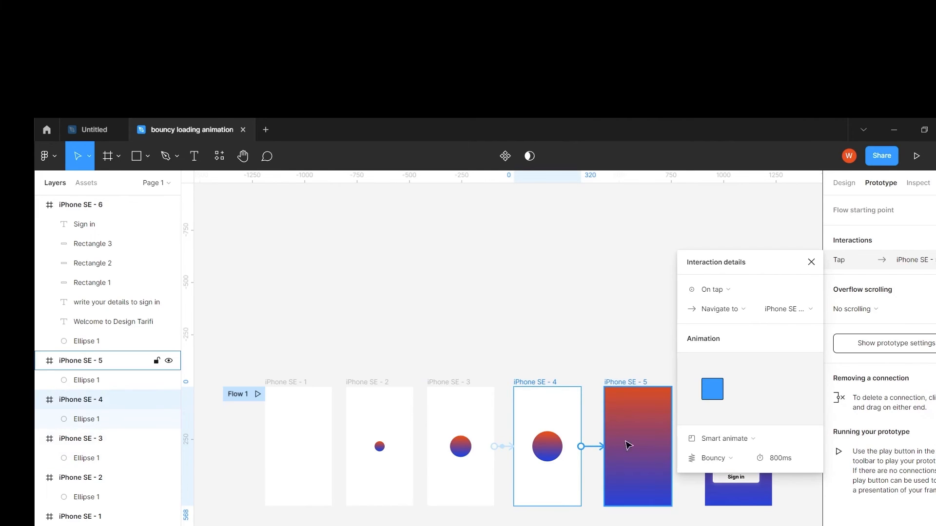
left_click(793, 292)
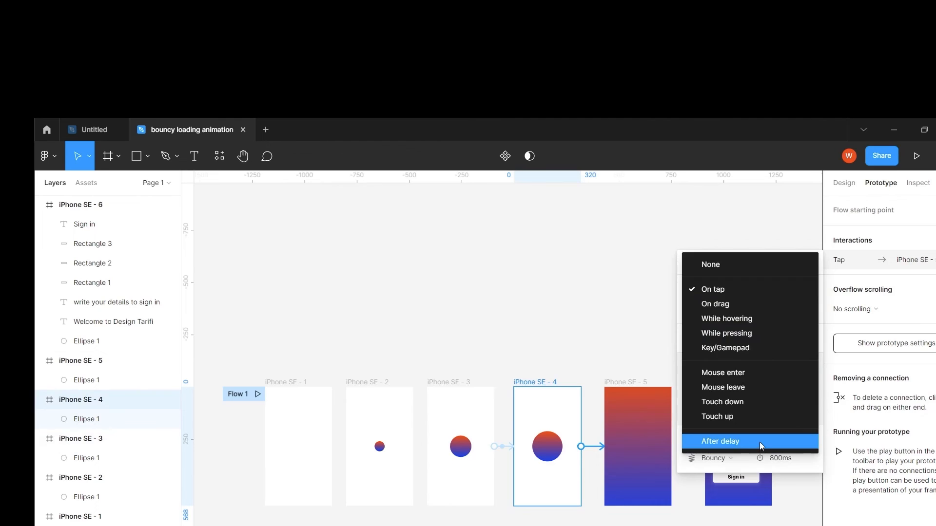
left_click(760, 443)
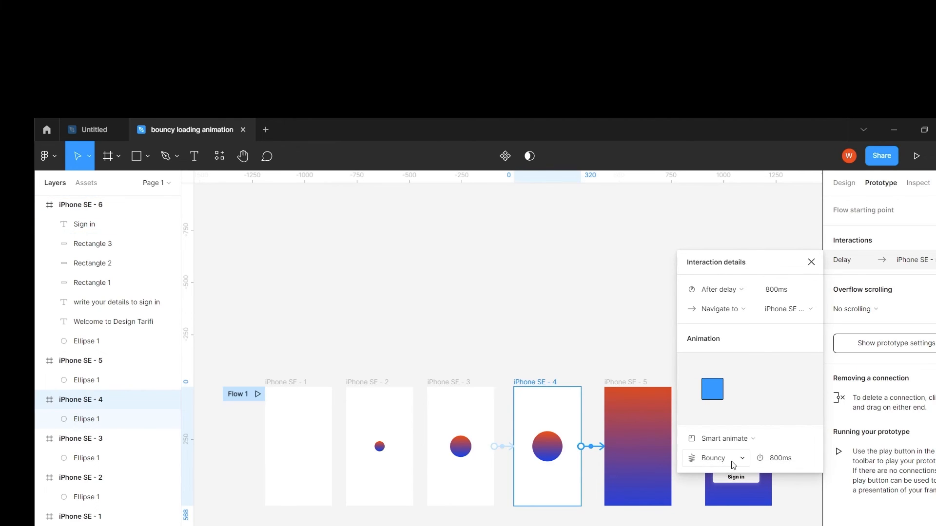
Connect iPhone SE - 5 to iPhone SE - 6 with an After delay trigger of 800ms and bouncy Smart animate.
left_click(624, 384)
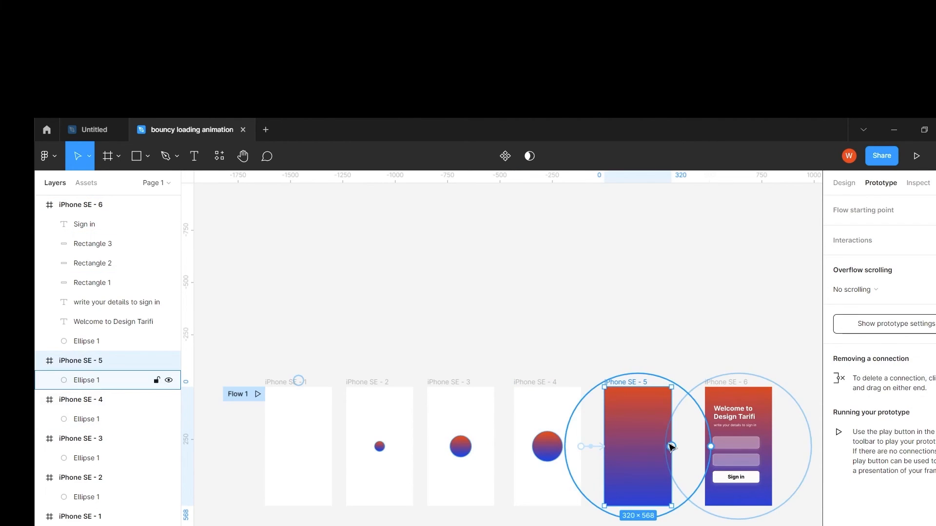
left_click_drag(671, 446, 708, 448)
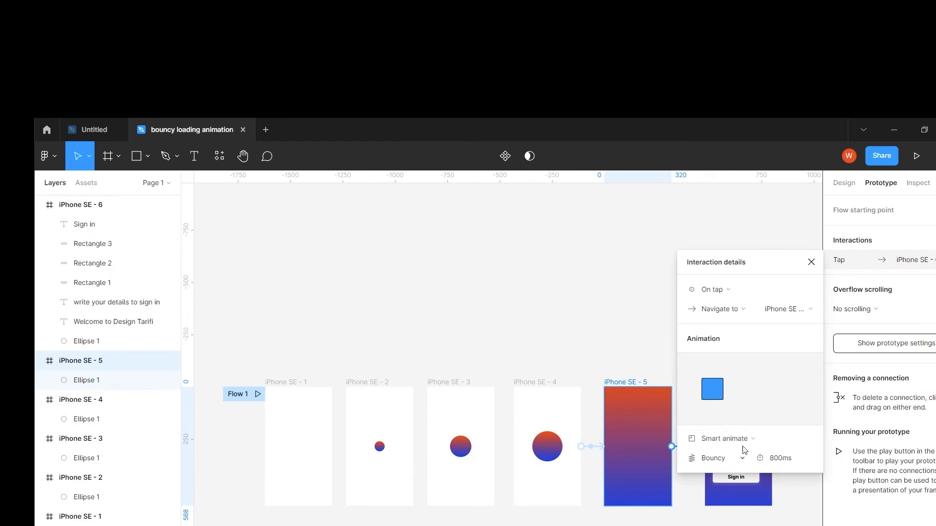
left_click(782, 289)
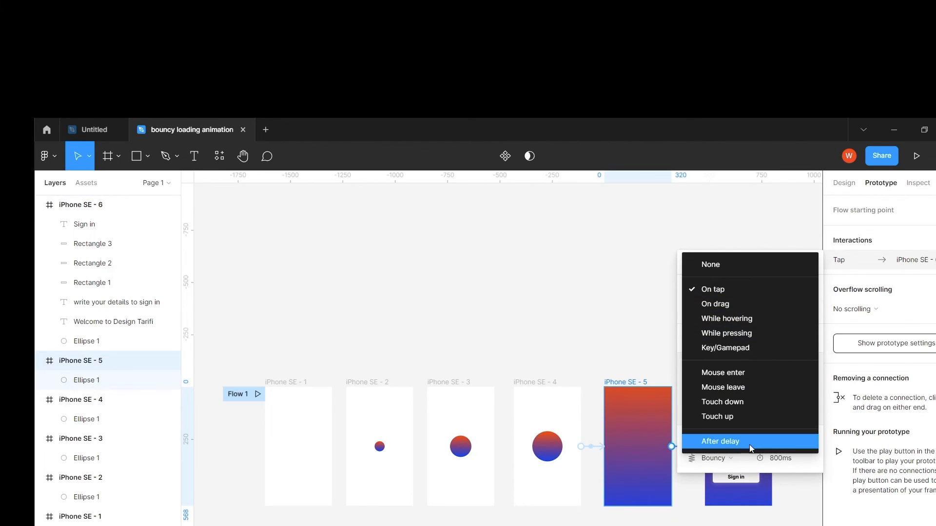
left_click(750, 444)
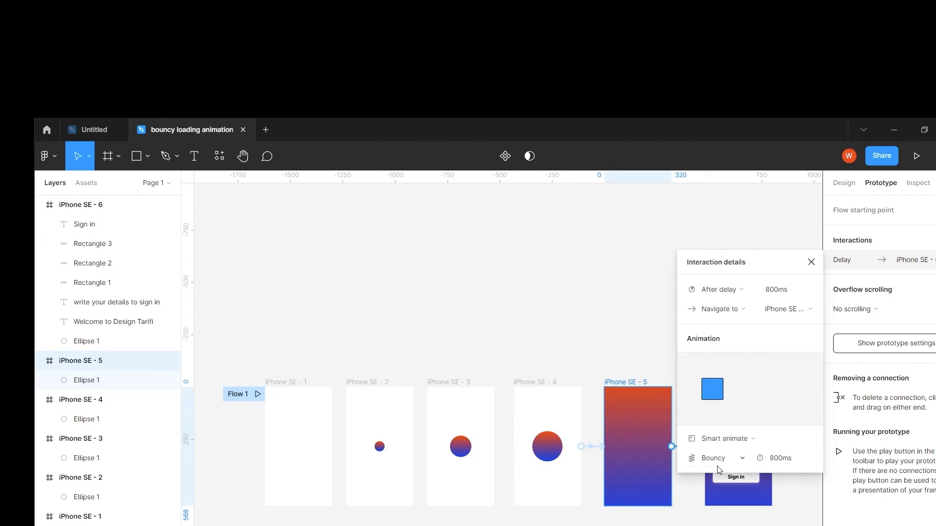
left_click(812, 263)
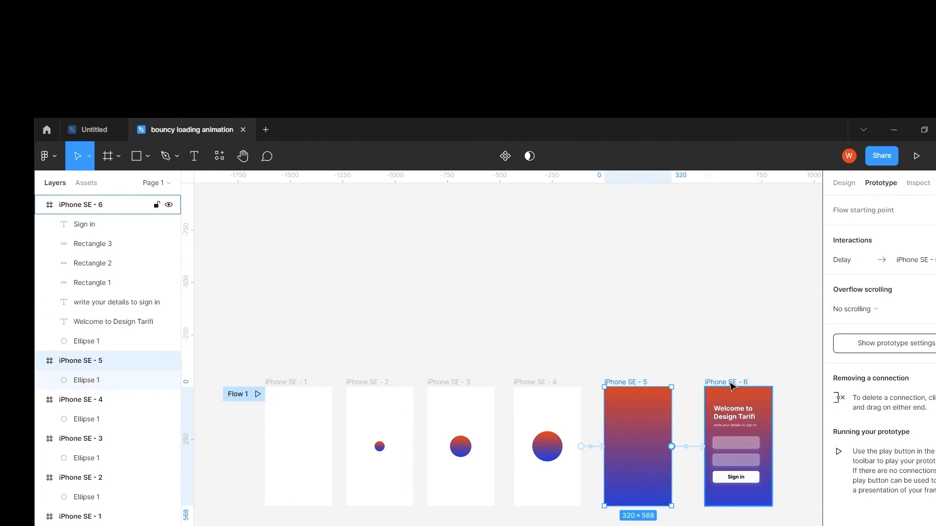
Select the iPhone SE - 1 frame and run the prototype from it.
left_click(731, 386)
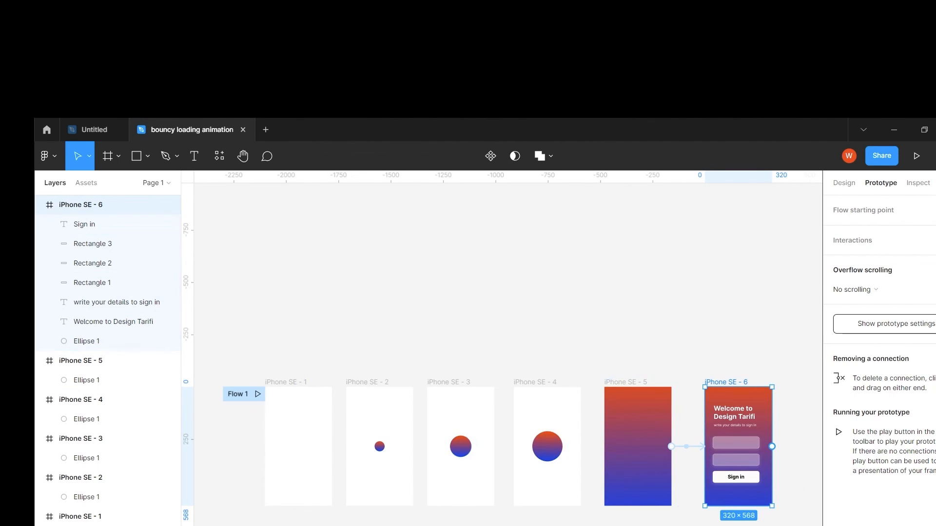
left_click(297, 397)
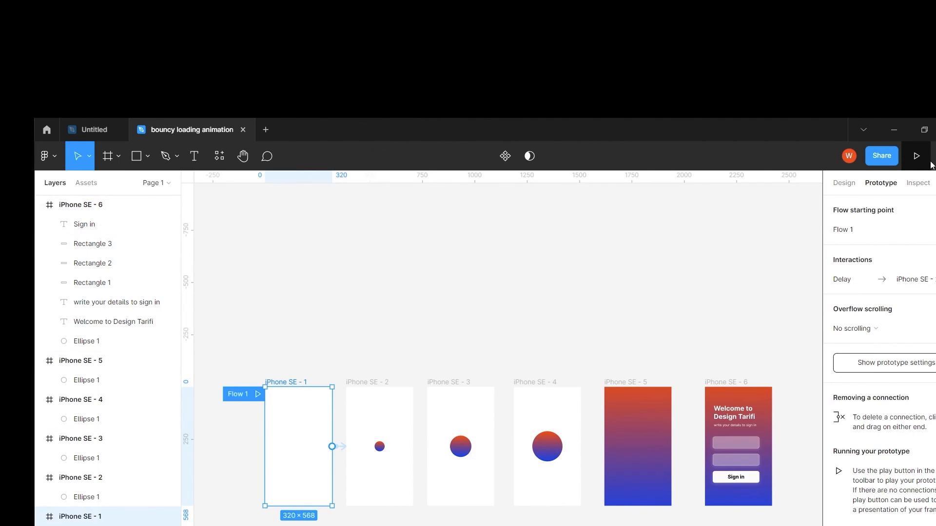
left_click(916, 157)
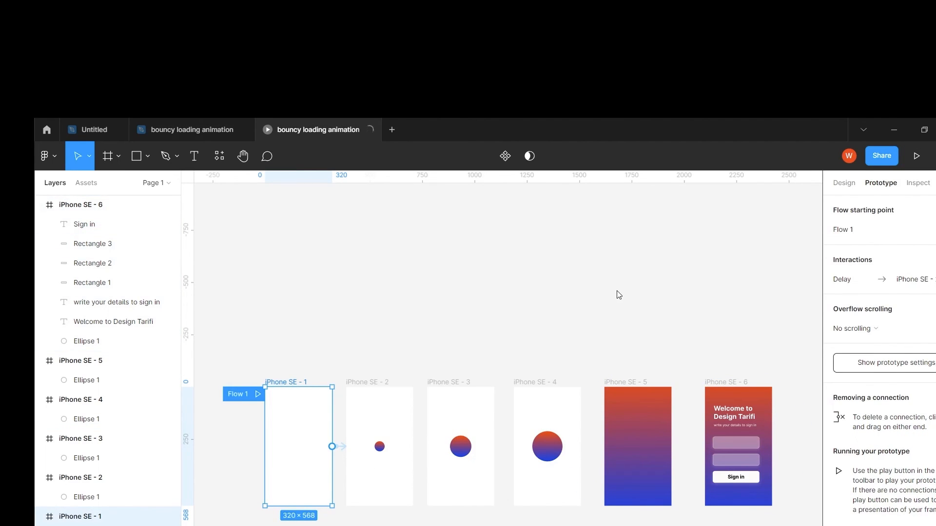